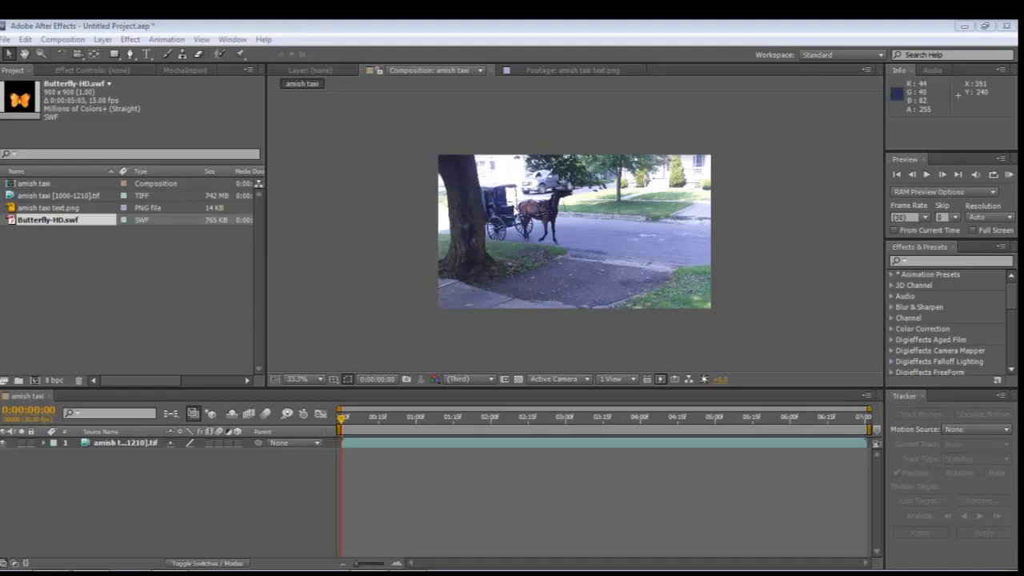
Step: Preview the buggy clip, then add amish taxi text.png as a layer above the buggy footage
{"action": "mouse_move", "coordinate": [342, 420]}
{"action": "left_mouse_down"}
{"action": "mouse_move", "coordinate": [748, 420]}
{"action": "mouse_move", "coordinate": [343, 421]}
{"action": "left_mouse_up"}
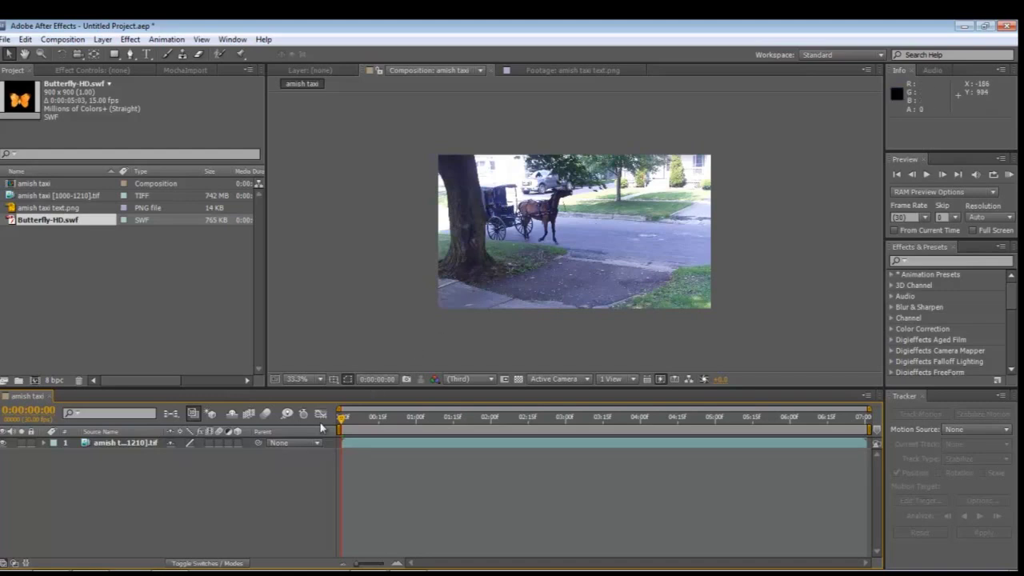
{"action": "left_click_drag", "start_coordinate": [340, 418], "coordinate": [331, 424]}
{"action": "left_click", "coordinate": [11, 210]}
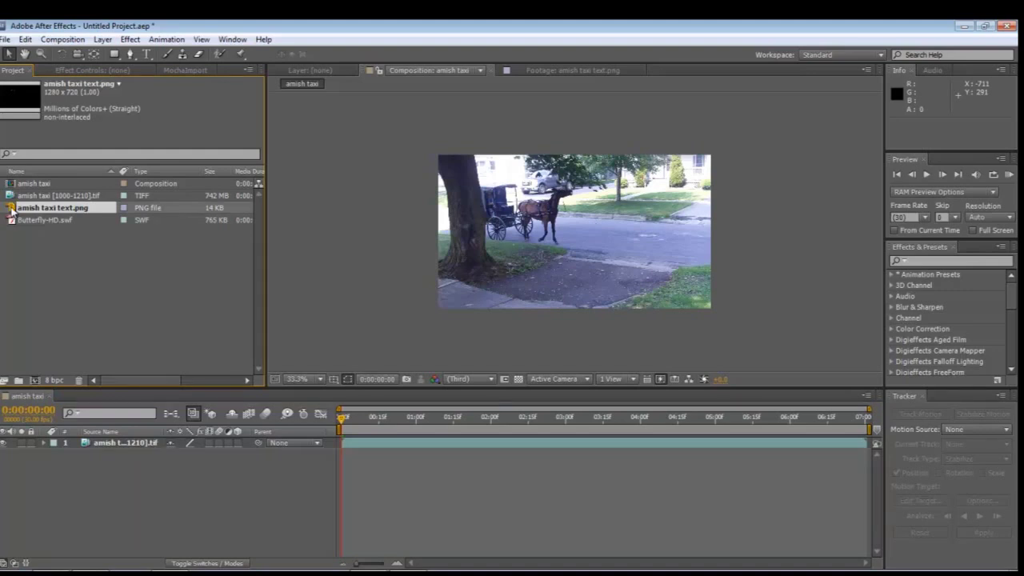
{"action": "left_click_drag", "start_coordinate": [11, 209], "coordinate": [72, 446]}
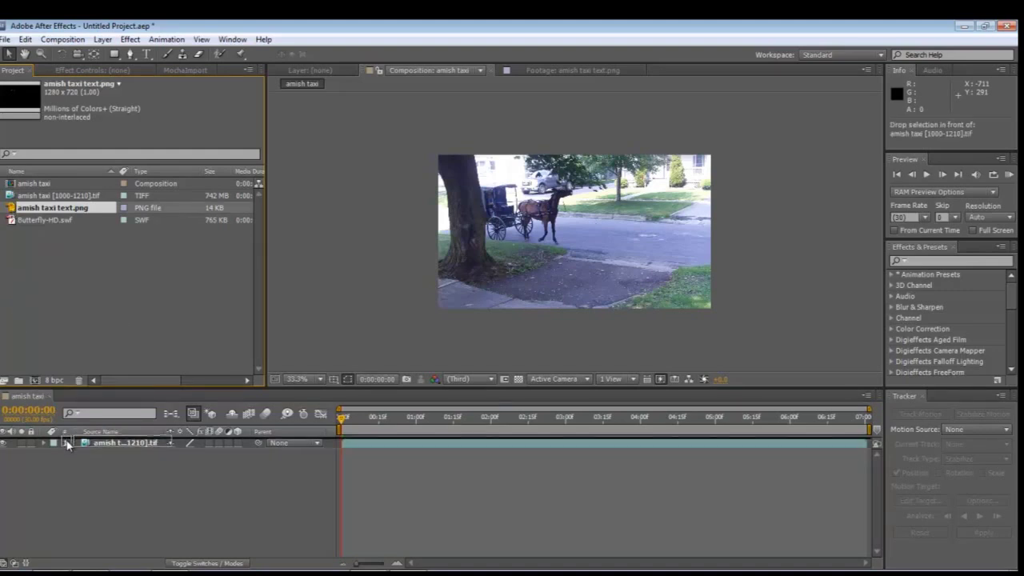
{"action": "left_click_drag", "start_coordinate": [72, 447], "coordinate": [72, 446]}
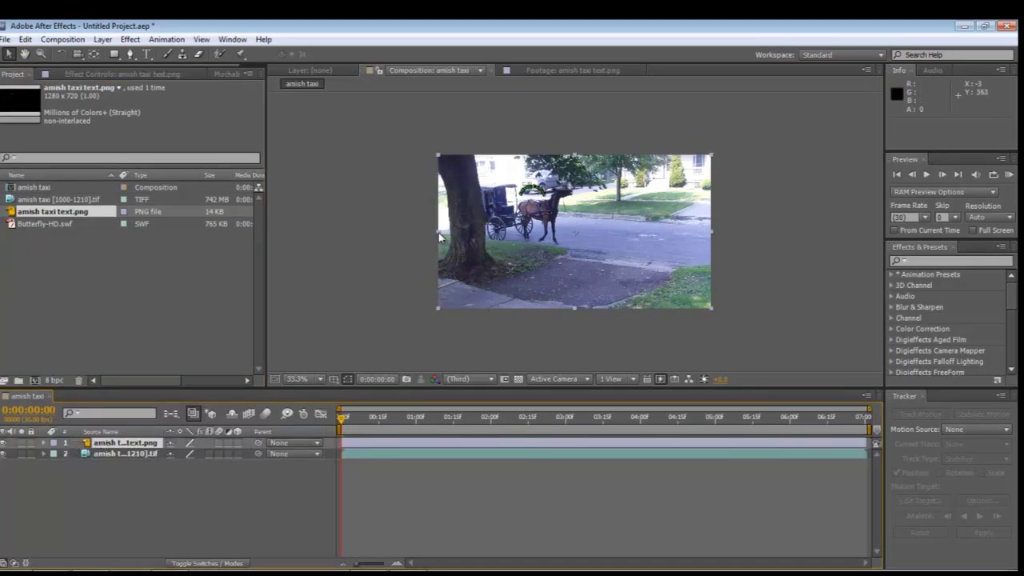
Step: Enlarge and stretch the text image, placing its green arc over the horse
{"action": "left_click_drag", "start_coordinate": [437, 235], "coordinate": [333, 235]}
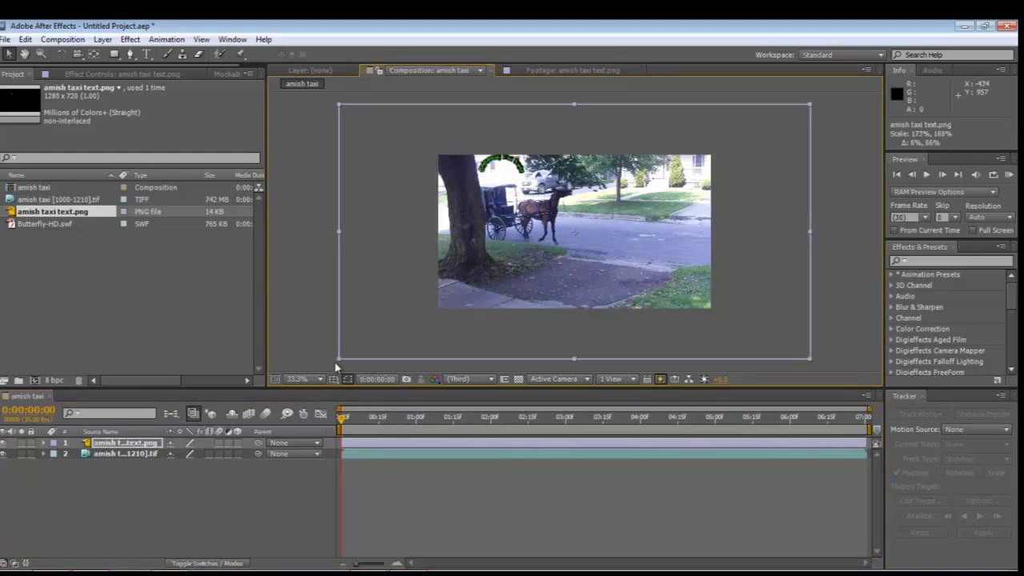
{"action": "left_click_drag", "start_coordinate": [334, 309], "coordinate": [325, 379]}
{"action": "left_click_drag", "start_coordinate": [501, 203], "coordinate": [526, 296]}
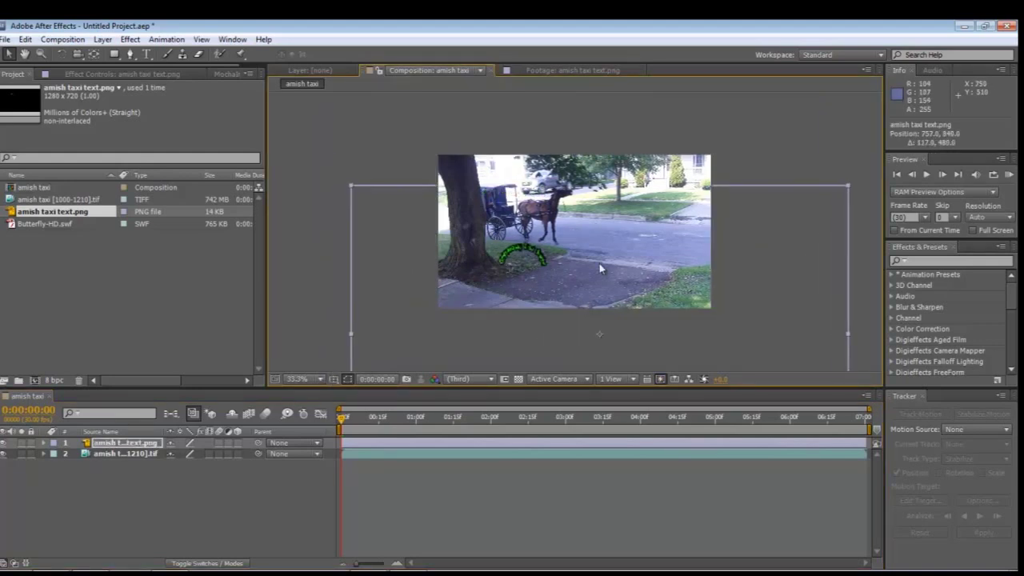
{"action": "left_click_drag", "start_coordinate": [602, 330], "coordinate": [614, 284]}
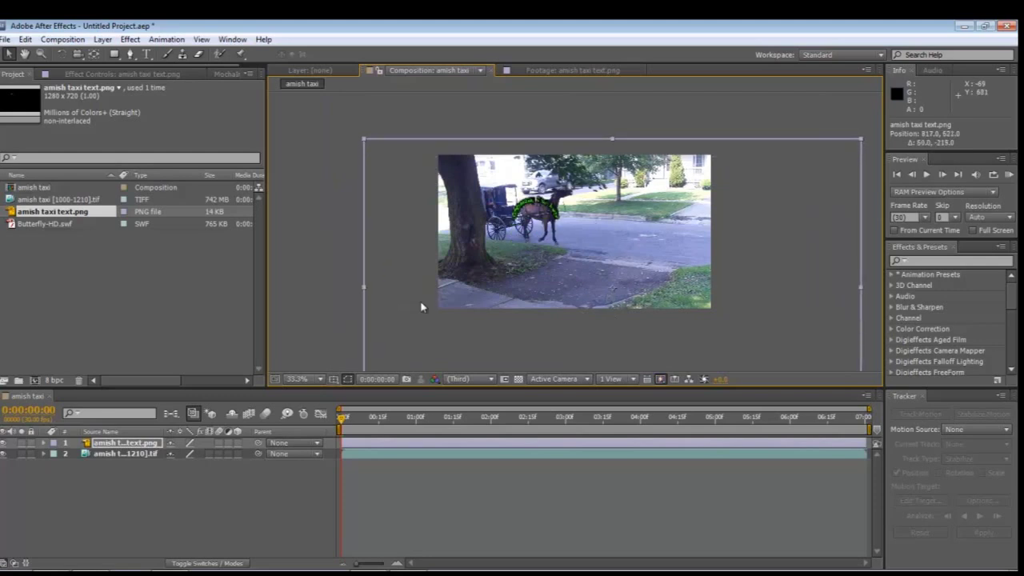
{"action": "left_click_drag", "start_coordinate": [366, 140], "coordinate": [364, 152]}
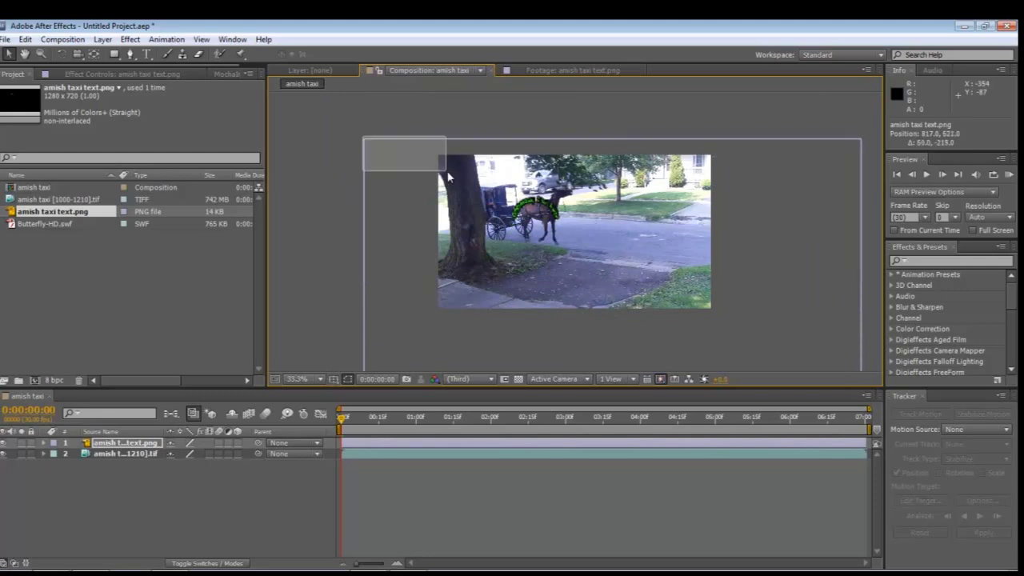
{"action": "left_click", "coordinate": [371, 194]}
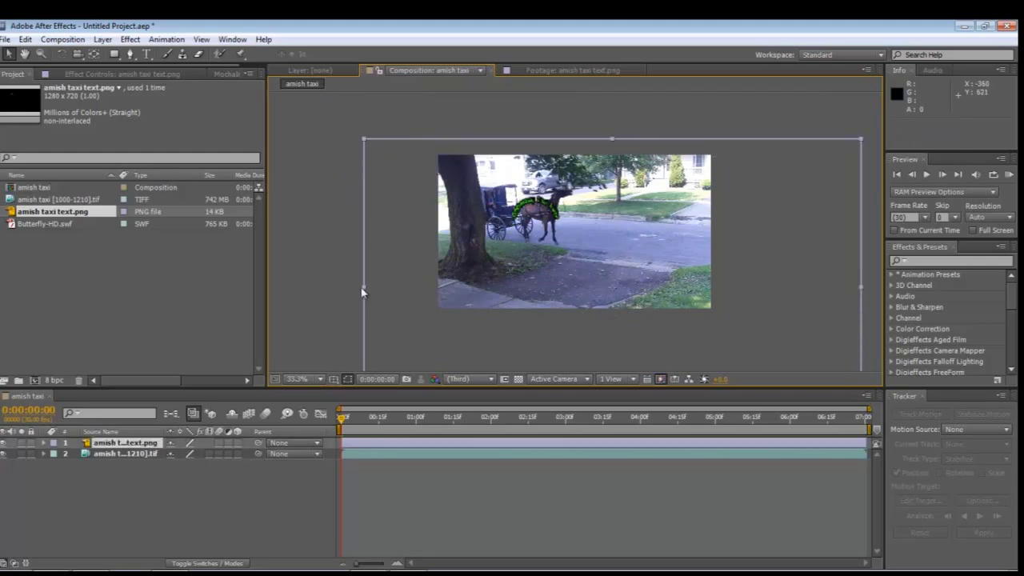
Step: Squash the text image, shrink it to about two-thirds, and move it up and left
{"action": "left_click_drag", "start_coordinate": [363, 292], "coordinate": [487, 144]}
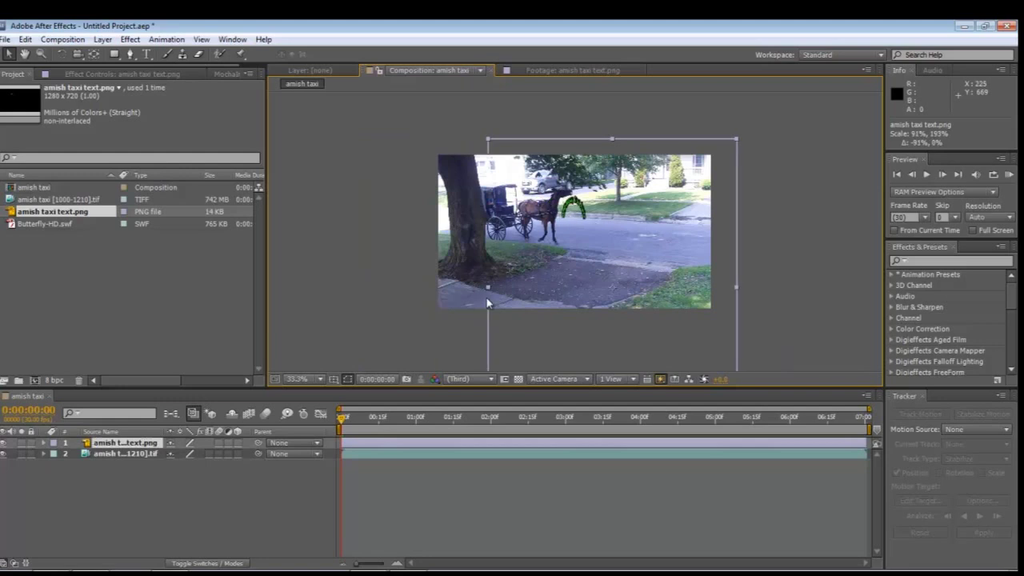
{"action": "left_click", "coordinate": [480, 133]}
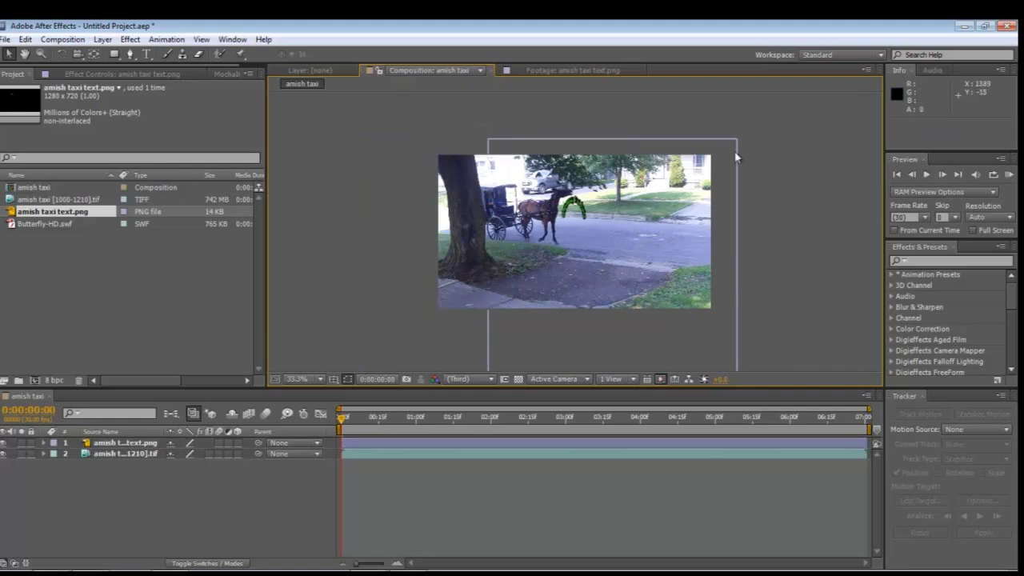
{"action": "left_click", "coordinate": [738, 149]}
{"action": "left_click_drag", "start_coordinate": [738, 145], "coordinate": [704, 230]}
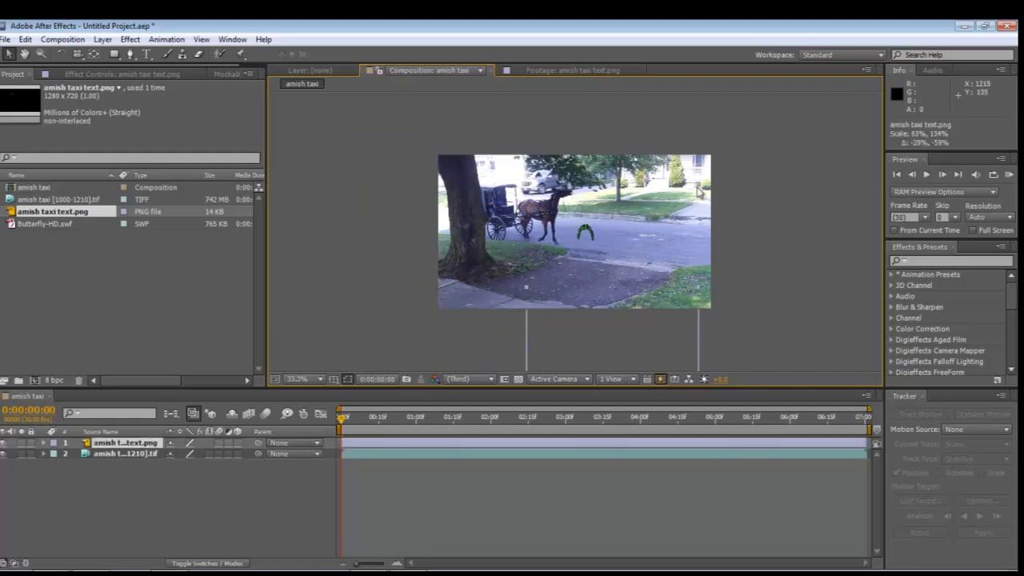
{"action": "left_click_drag", "start_coordinate": [603, 298], "coordinate": [543, 226]}
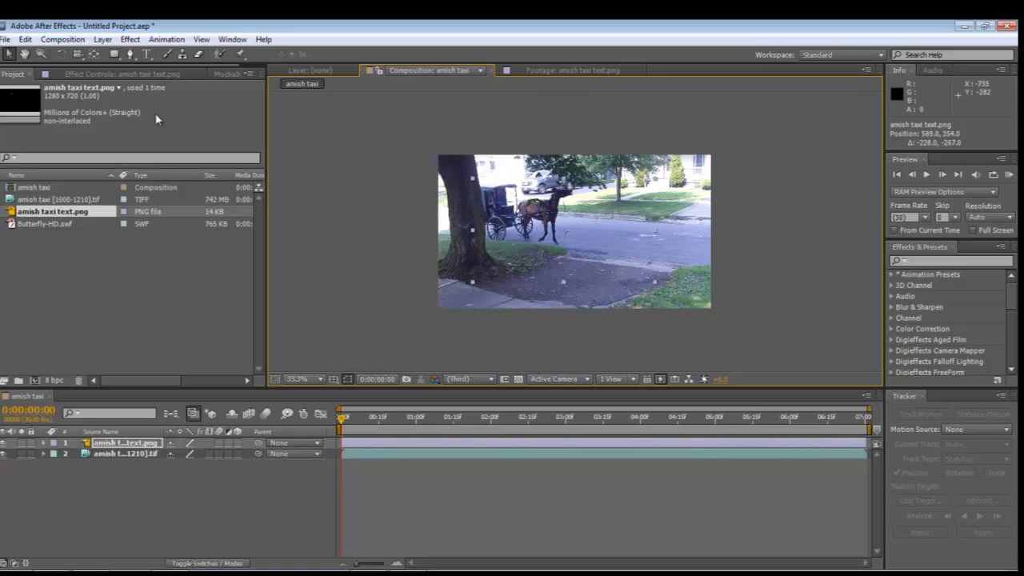
{"action": "scroll", "coordinate": [200, 74], "scroll_direction": "down", "scroll_amount": 2}
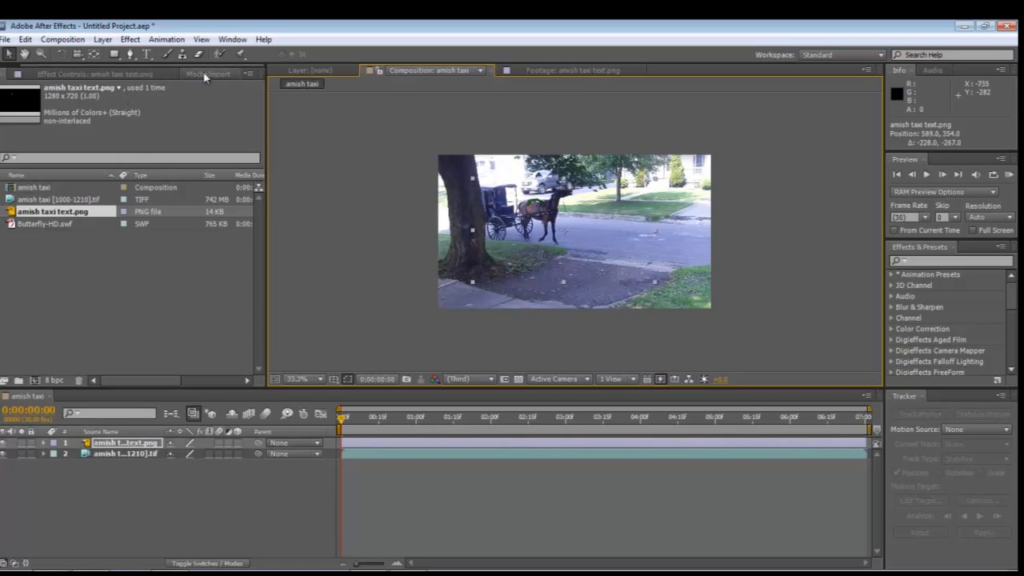
Step: Switch the left panel to the MochaImport tab
{"action": "left_click", "coordinate": [207, 74]}
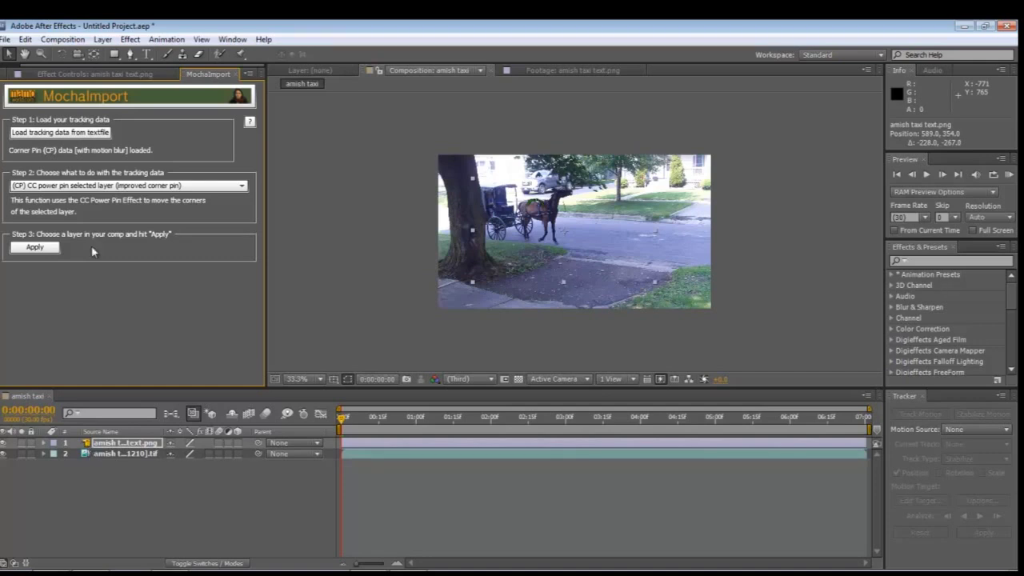
Step: Load Good track.txt into MochaImport with its 211 keyframes aligned to the comp start
{"action": "left_click", "coordinate": [72, 133]}
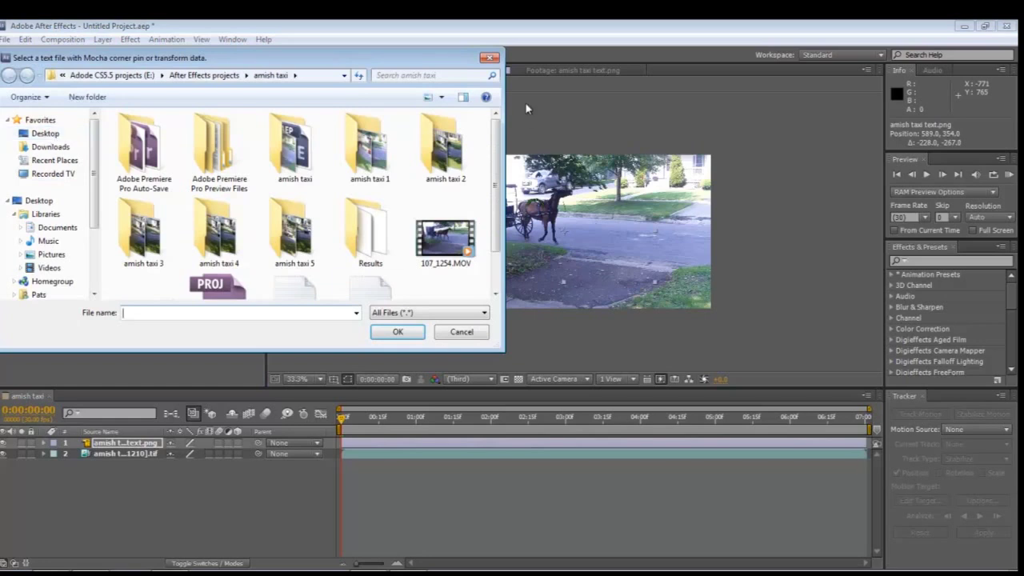
{"action": "scroll", "coordinate": [496, 133], "scroll_direction": "down", "scroll_amount": 2}
{"action": "left_click", "coordinate": [294, 251]}
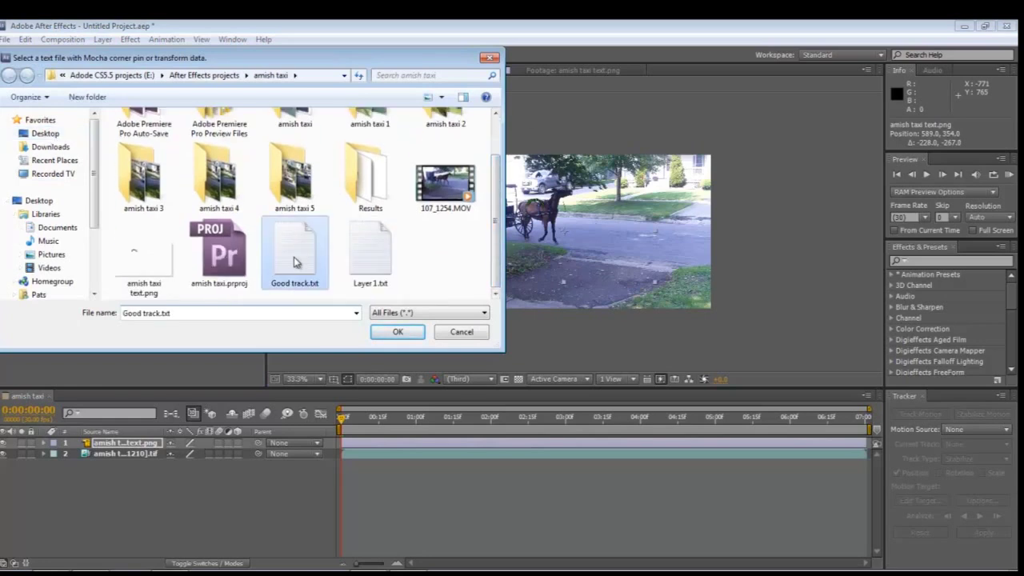
{"action": "left_click", "coordinate": [400, 335]}
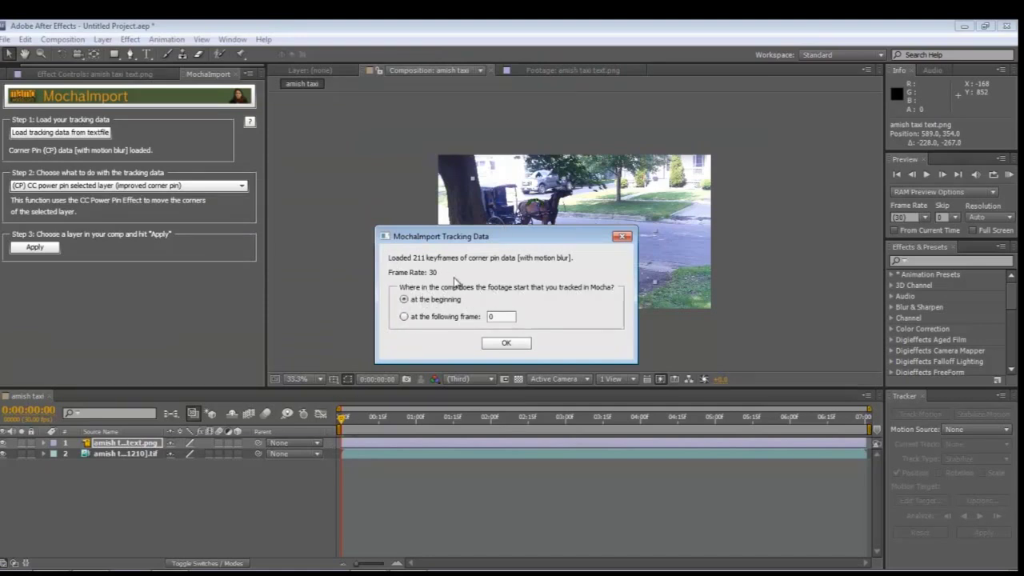
{"action": "left_click", "coordinate": [506, 345]}
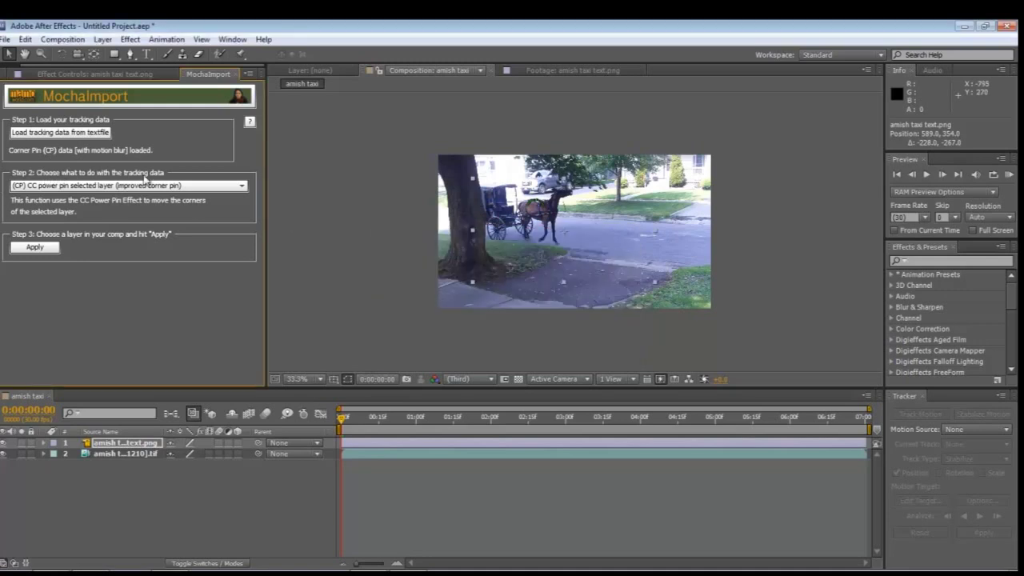
Step: Apply the tracking to the text layer as an improved CC Power Pin corner pin
{"action": "left_click", "coordinate": [241, 188]}
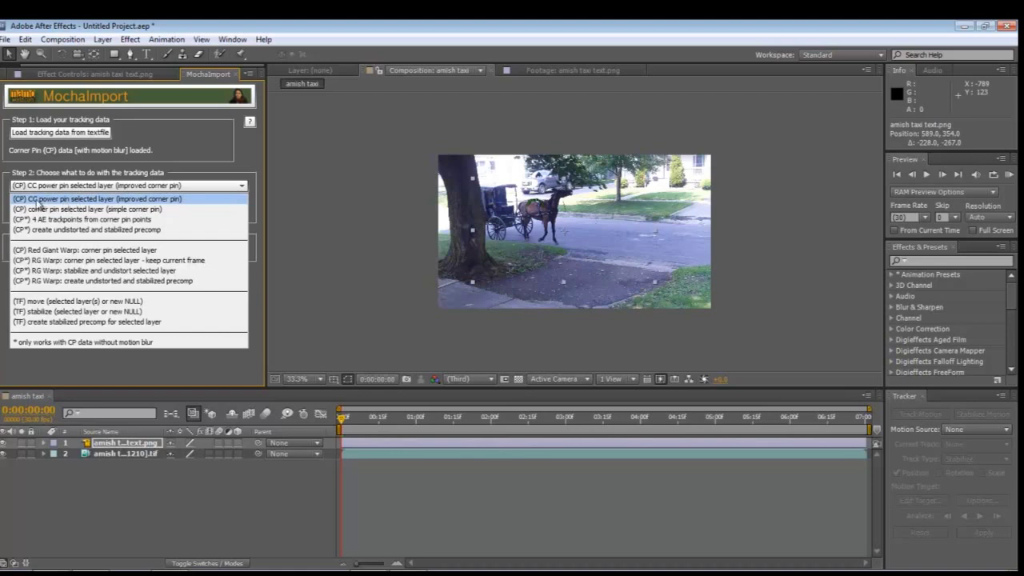
{"action": "left_click", "coordinate": [144, 199]}
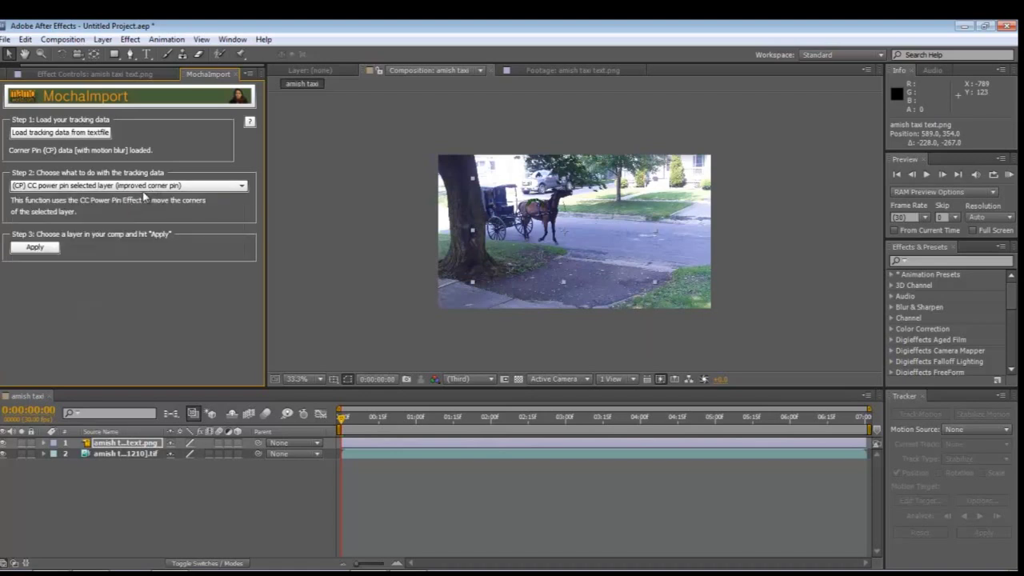
{"action": "left_click", "coordinate": [243, 187]}
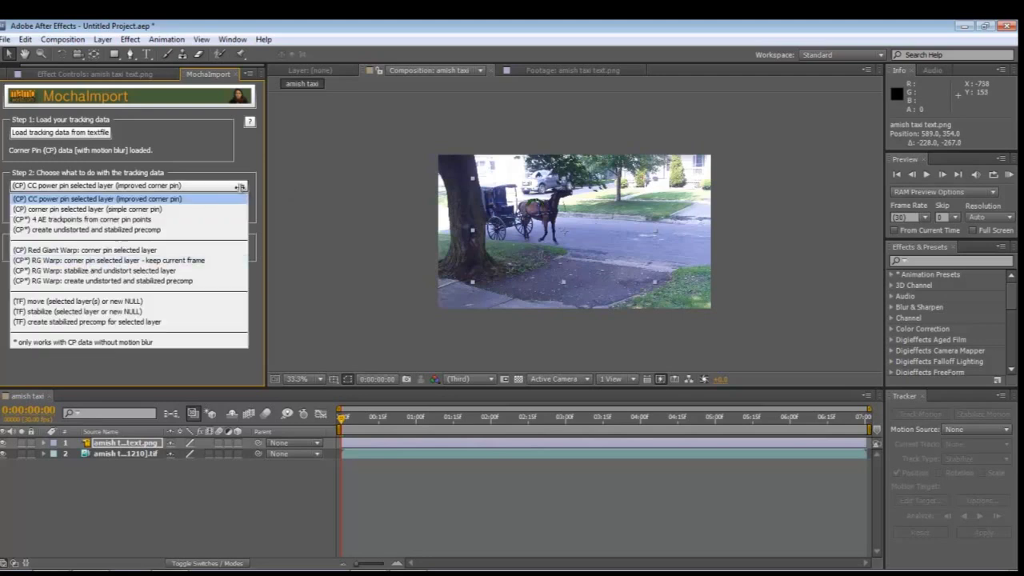
{"action": "left_click", "coordinate": [133, 193]}
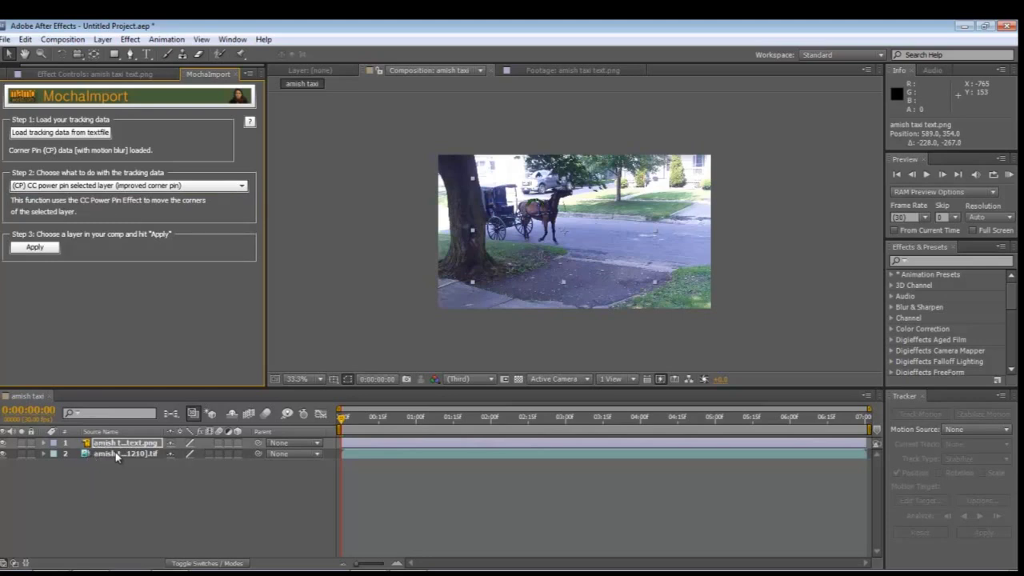
{"action": "left_click", "coordinate": [35, 248]}
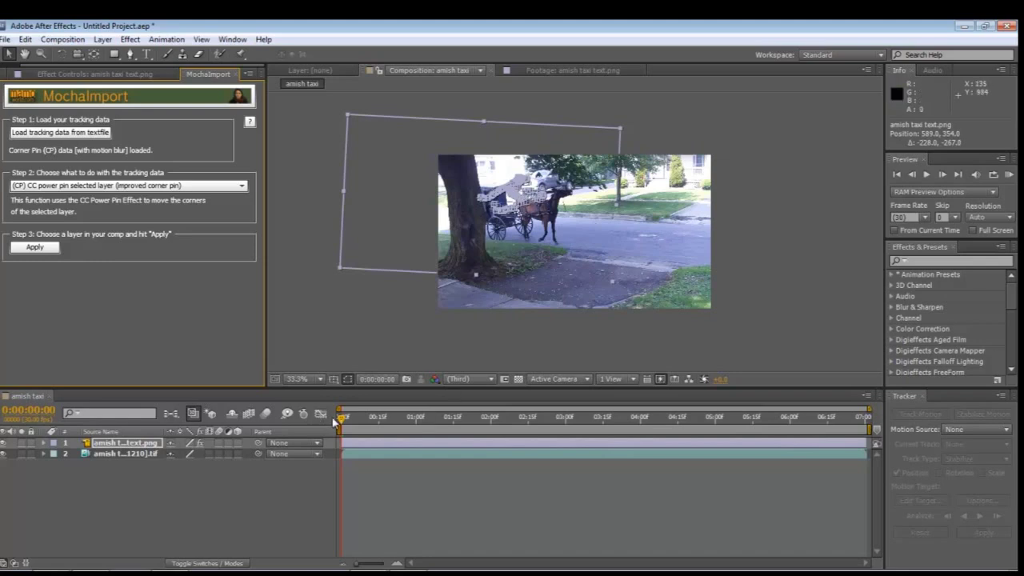
Step: Scrub to check the text riding on the buggy, then scale down its pinned frame
{"action": "left_click_drag", "start_coordinate": [339, 424], "coordinate": [594, 429]}
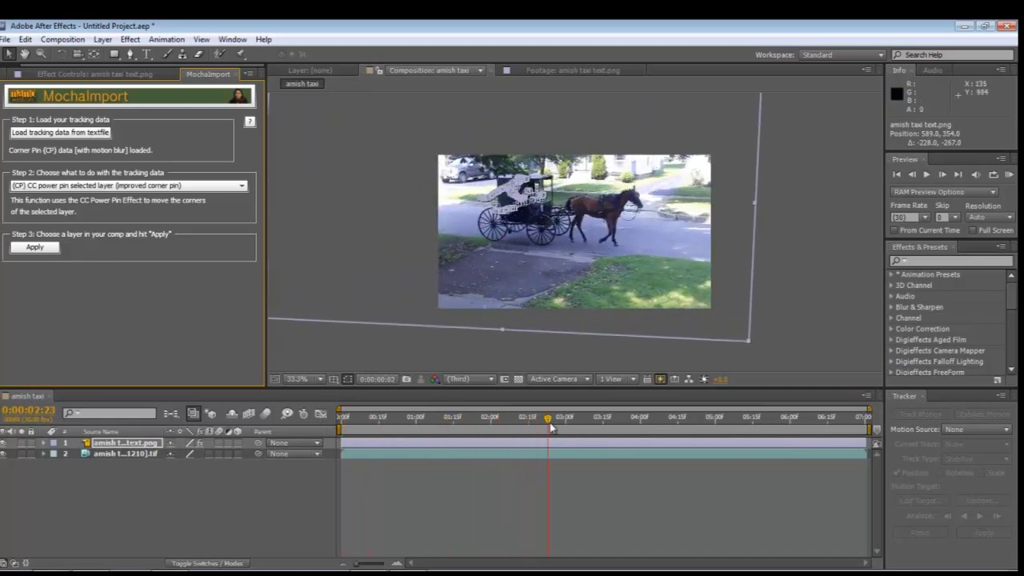
{"action": "mouse_move", "coordinate": [594, 430]}
{"action": "left_mouse_down"}
{"action": "mouse_move", "coordinate": [472, 432]}
{"action": "mouse_move", "coordinate": [640, 426]}
{"action": "mouse_move", "coordinate": [550, 428]}
{"action": "left_mouse_up"}
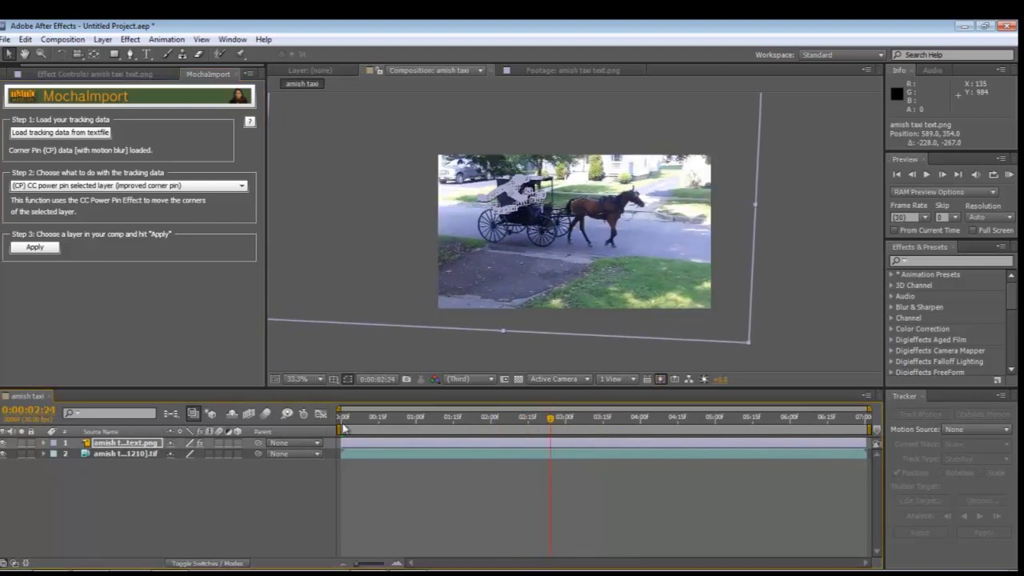
{"action": "key", "text": "Return"}
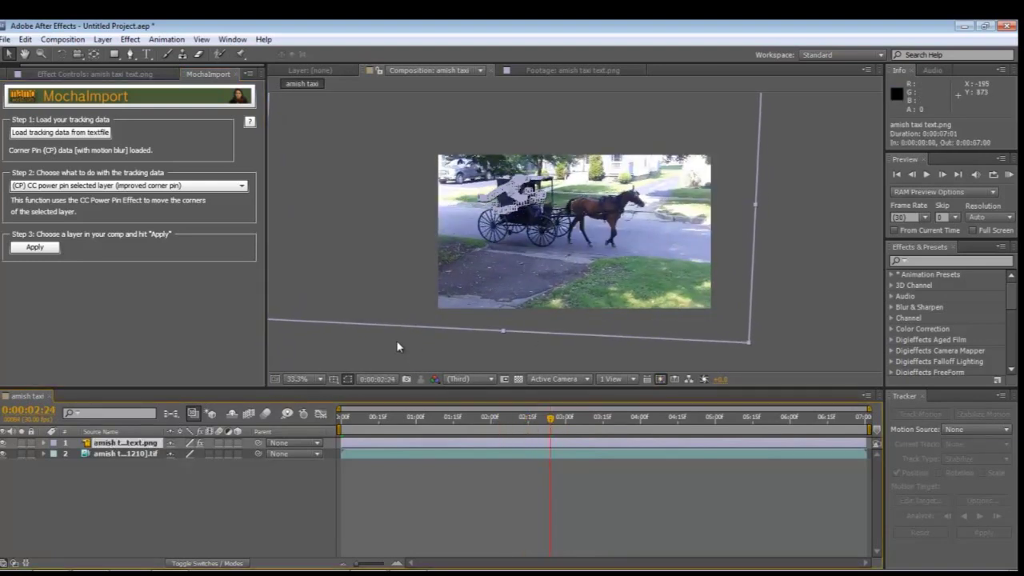
{"action": "left_click", "coordinate": [398, 346]}
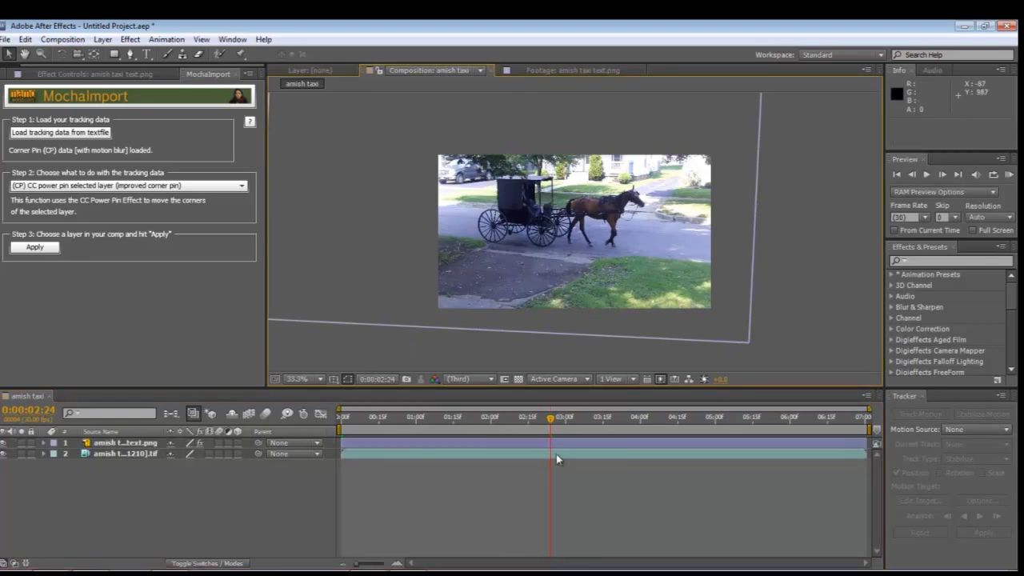
{"action": "mouse_move", "coordinate": [551, 427]}
{"action": "left_mouse_down"}
{"action": "mouse_move", "coordinate": [475, 426]}
{"action": "mouse_move", "coordinate": [508, 426]}
{"action": "left_mouse_up"}
{"action": "left_click", "coordinate": [288, 317]}
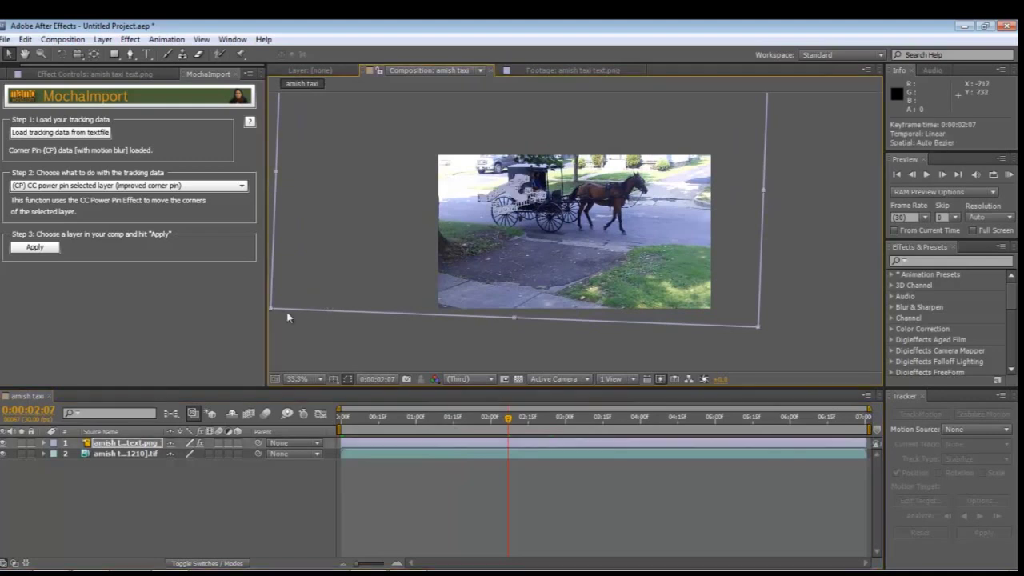
{"action": "left_click_drag", "start_coordinate": [271, 314], "coordinate": [398, 238]}
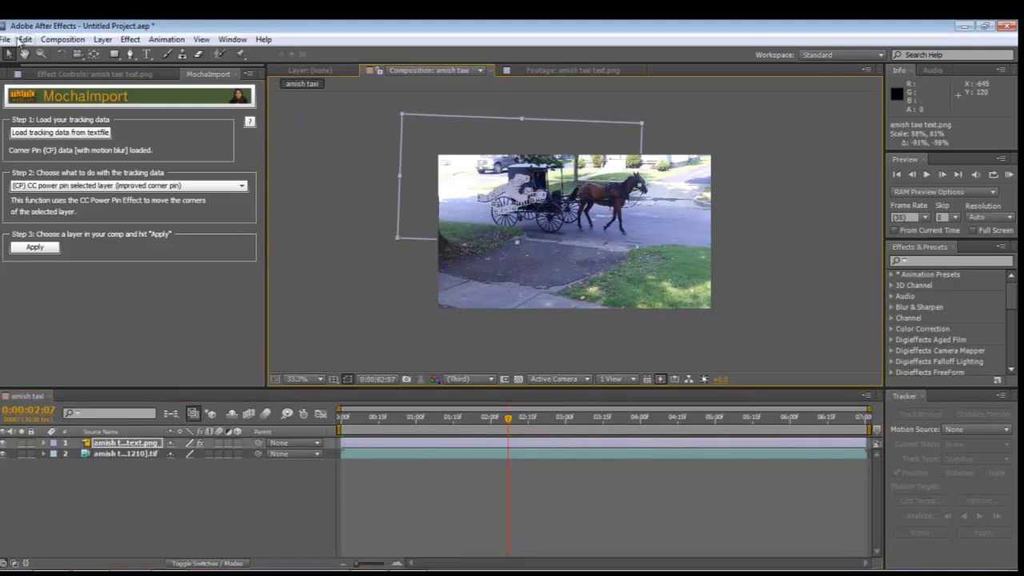
Step: Undo the MochaImport application from History and delete the amish taxi text.png layer
{"action": "left_click", "coordinate": [26, 39]}
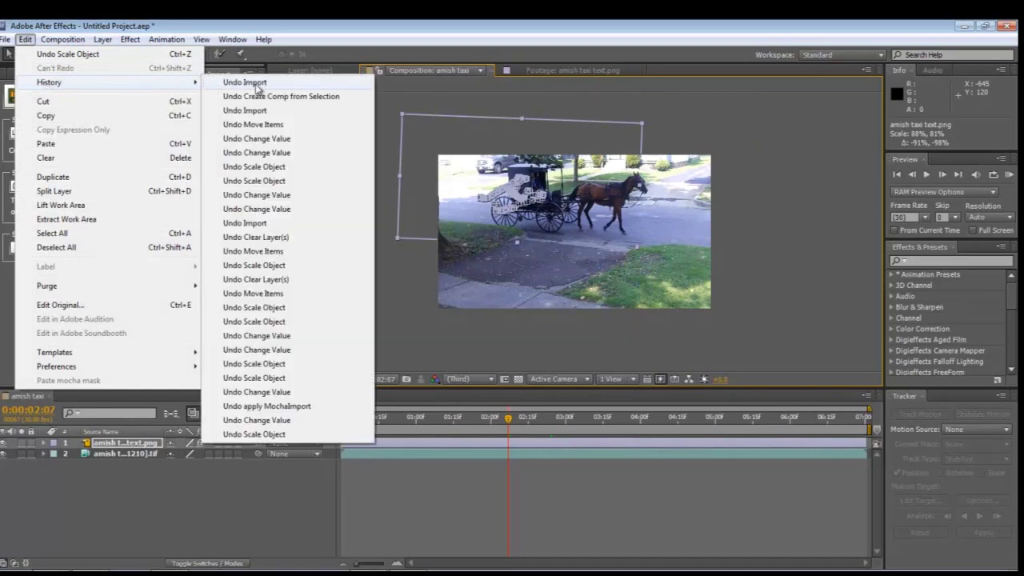
{"action": "mouse_move", "coordinate": [48, 83]}
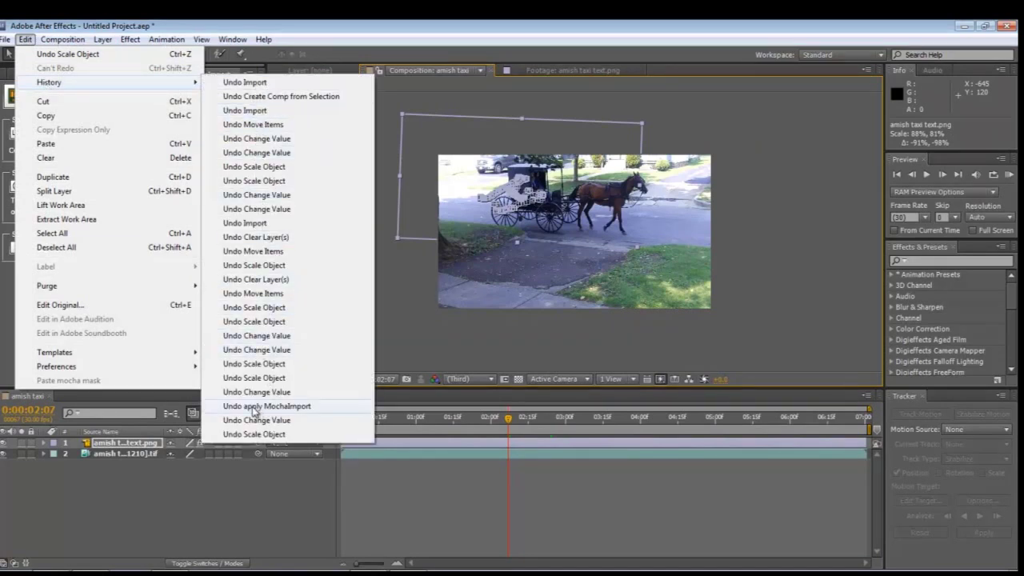
{"action": "left_click", "coordinate": [264, 406]}
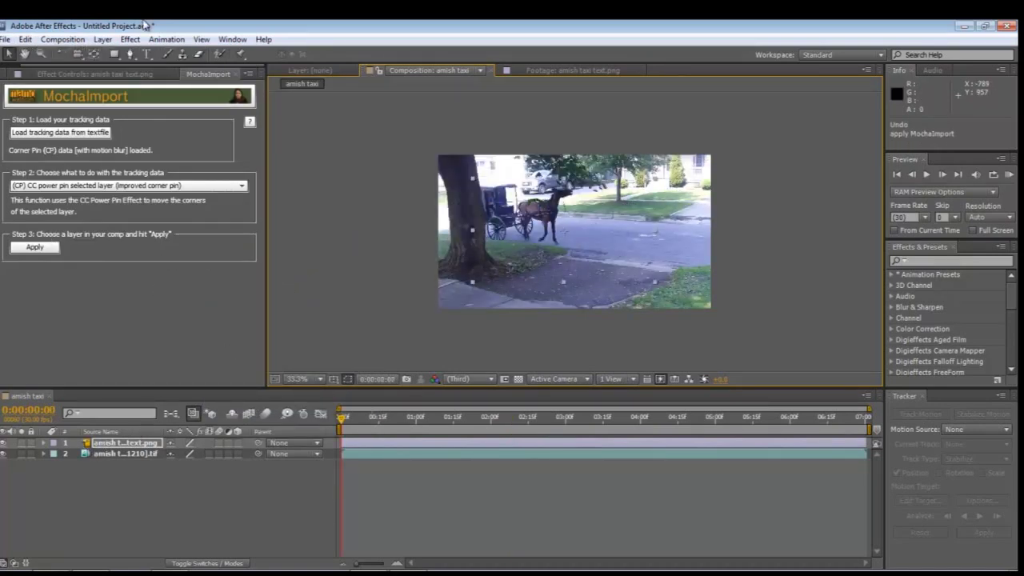
{"action": "scroll", "coordinate": [18, 78], "scroll_direction": "up", "scroll_amount": 2}
{"action": "left_click", "coordinate": [18, 77]}
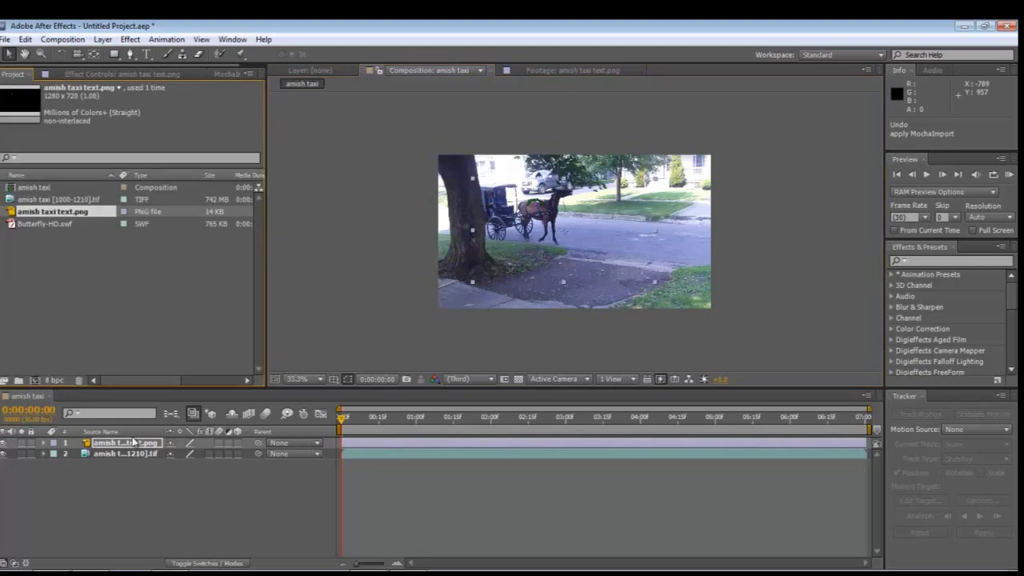
{"action": "left_click", "coordinate": [86, 447]}
{"action": "key", "text": "Delete"}
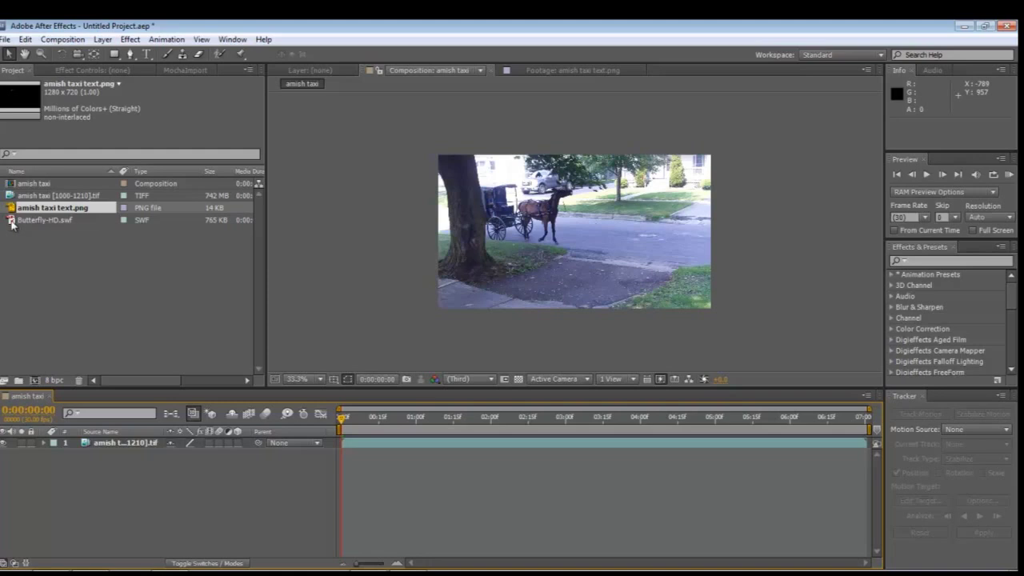
Step: Add Butterfly-HD.swf above the buggy footage and scale it down to about 22%
{"action": "left_click_drag", "start_coordinate": [11, 221], "coordinate": [83, 444]}
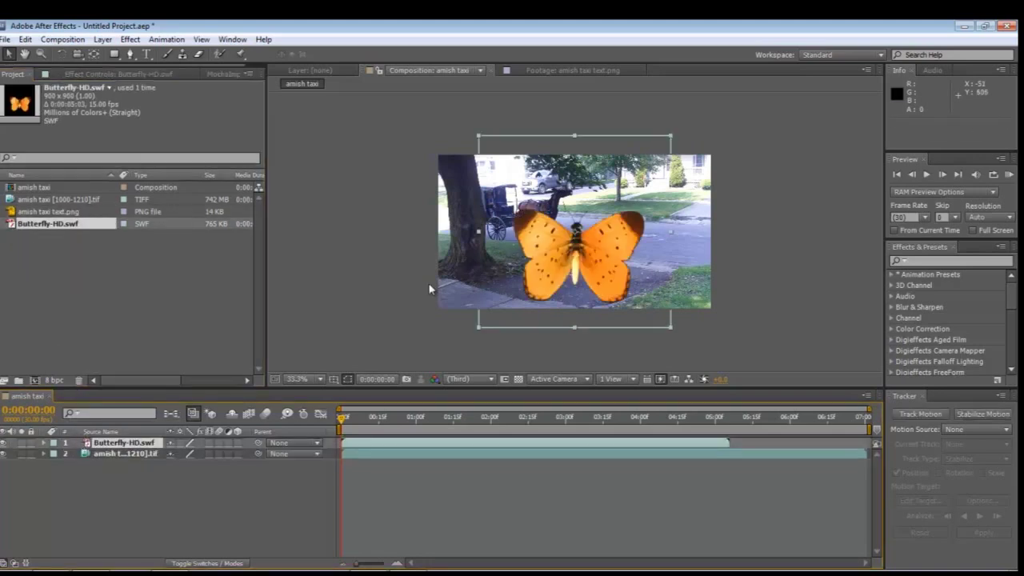
{"action": "left_click_drag", "start_coordinate": [482, 331], "coordinate": [550, 264]}
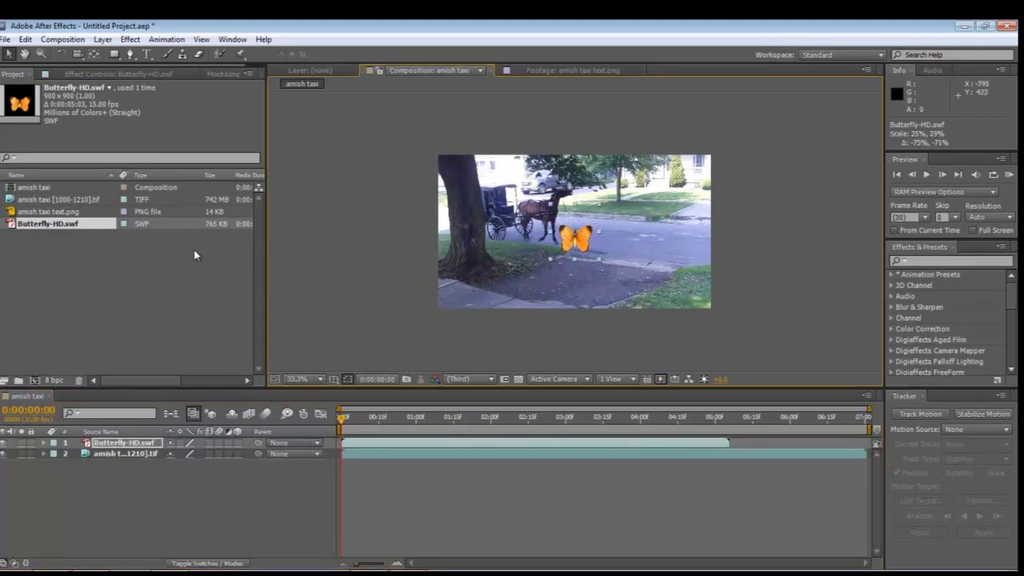
{"action": "left_click_drag", "start_coordinate": [551, 205], "coordinate": [556, 218]}
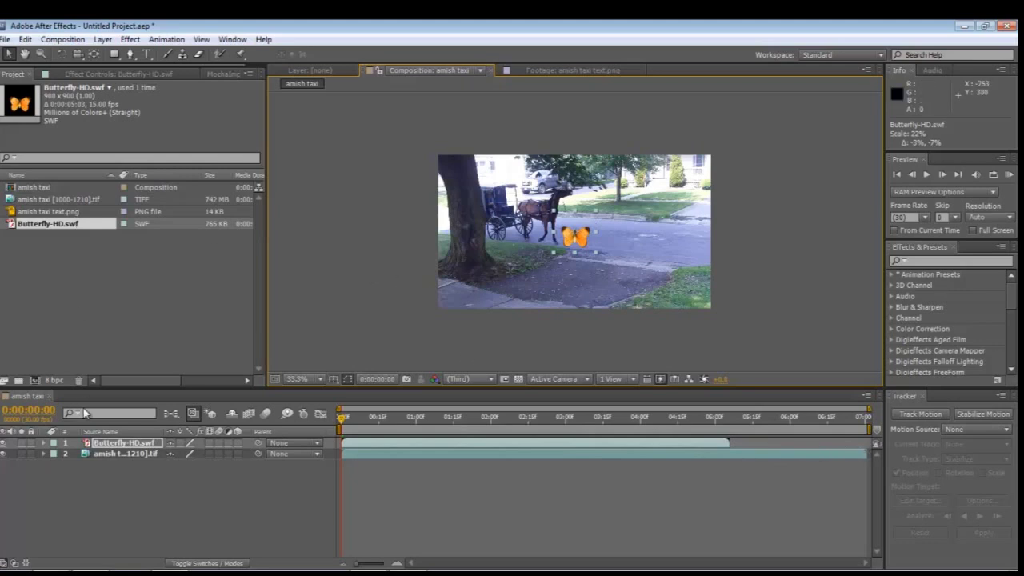
{"action": "key", "text": "Return"}
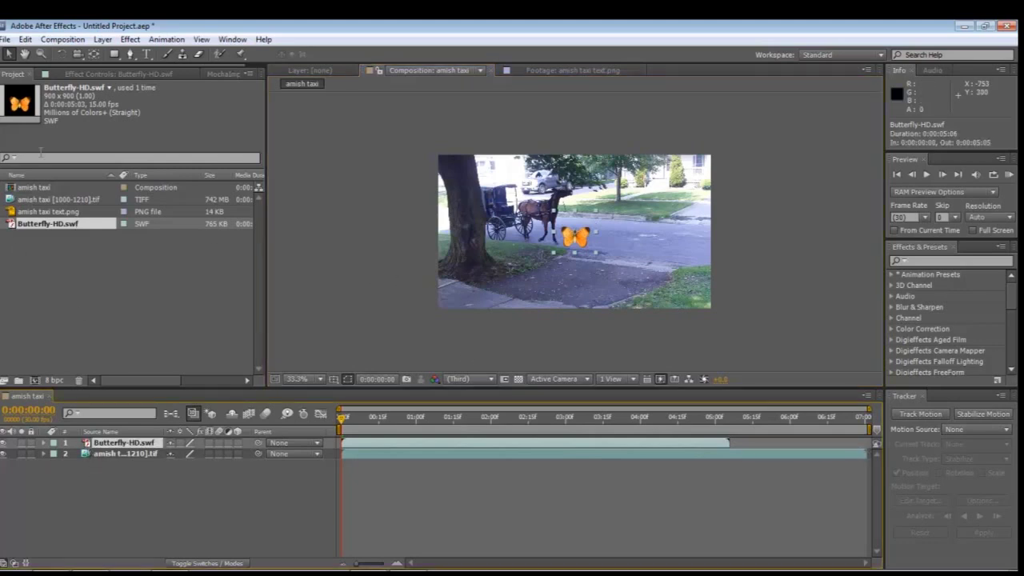
{"action": "left_click", "coordinate": [219, 73]}
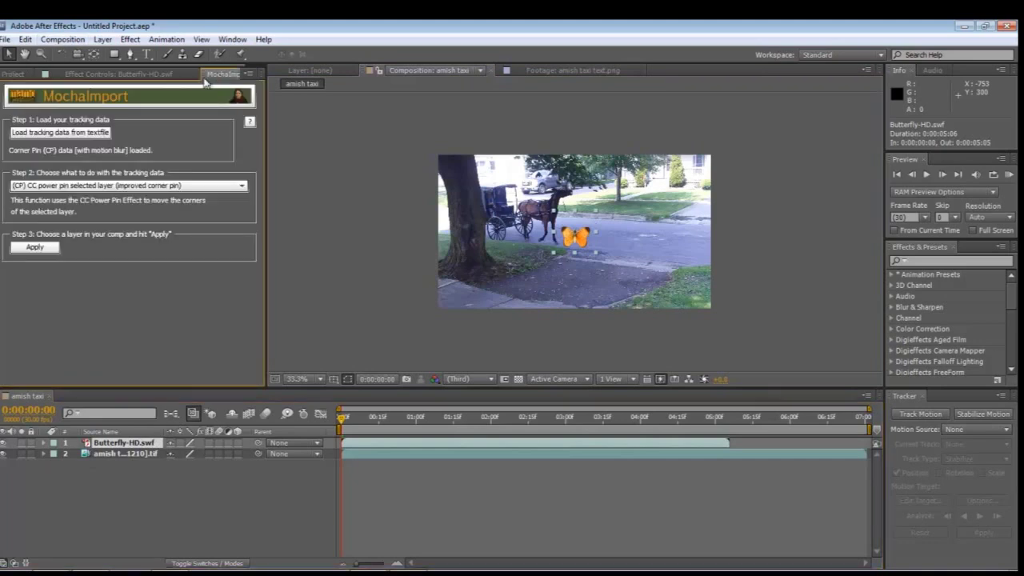
Step: Reload the Mocha tracking file, aligned to the start, and apply CC Power Pin to the butterfly
{"action": "left_click", "coordinate": [49, 136]}
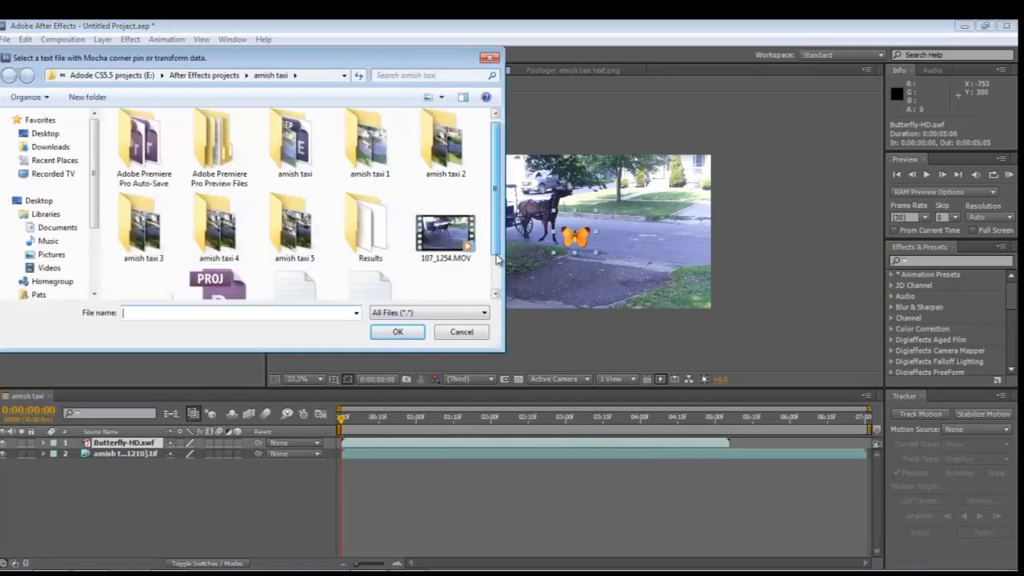
{"action": "scroll", "coordinate": [496, 258], "scroll_direction": "down", "scroll_amount": 1}
{"action": "left_click", "coordinate": [292, 240]}
{"action": "left_click", "coordinate": [398, 331]}
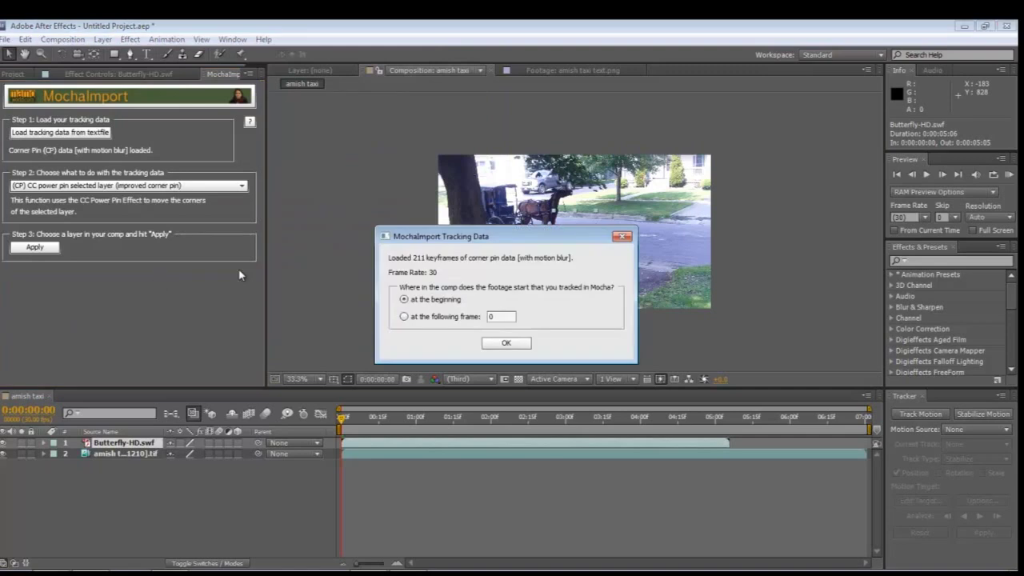
{"action": "left_click", "coordinate": [505, 343]}
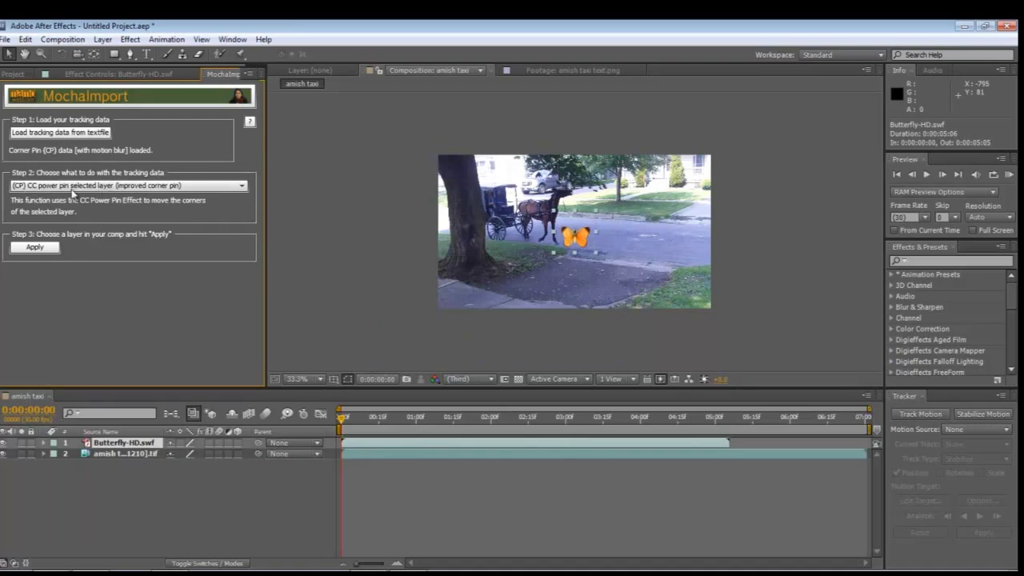
{"action": "left_click", "coordinate": [35, 248]}
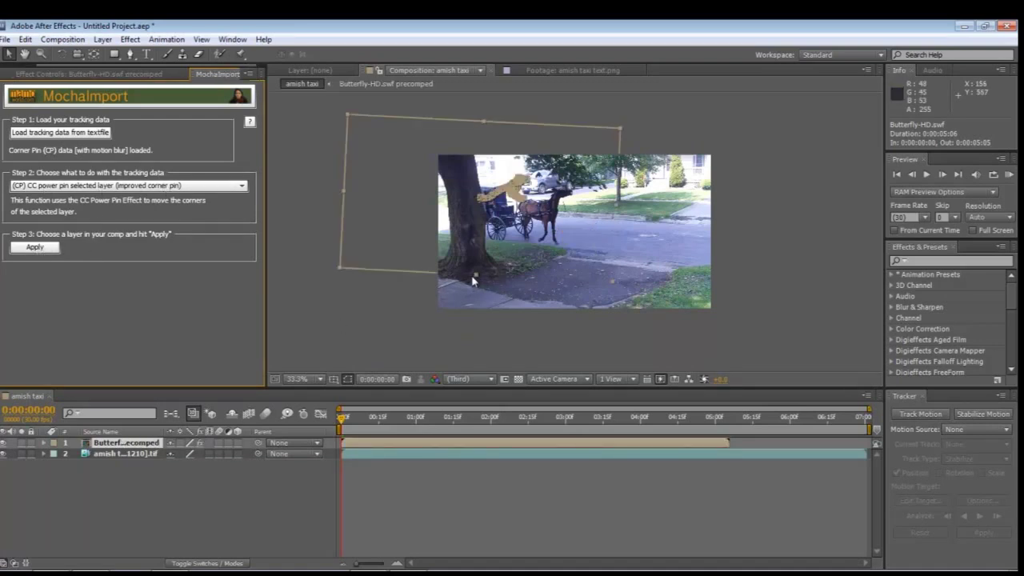
{"action": "left_click", "coordinate": [472, 280]}
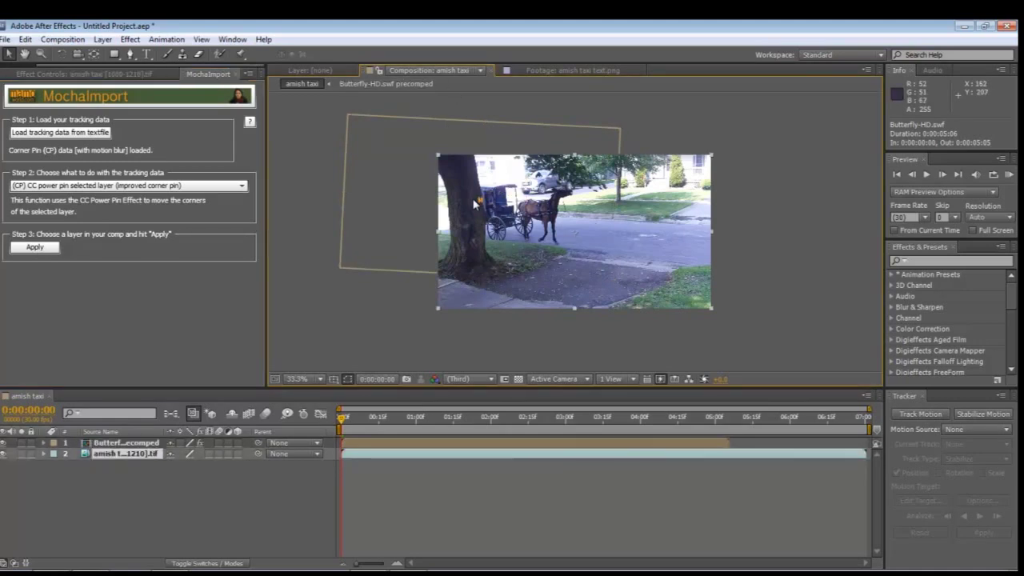
Step: Scrub to about 2:12 to check the butterfly, then copy mocha's corner-pin data to the clipboard
{"action": "mouse_move", "coordinate": [342, 421]}
{"action": "left_mouse_down"}
{"action": "mouse_move", "coordinate": [632, 432]}
{"action": "mouse_move", "coordinate": [400, 438]}
{"action": "mouse_move", "coordinate": [583, 434]}
{"action": "mouse_move", "coordinate": [380, 434]}
{"action": "mouse_move", "coordinate": [716, 434]}
{"action": "mouse_move", "coordinate": [476, 432]}
{"action": "mouse_move", "coordinate": [697, 434]}
{"action": "mouse_move", "coordinate": [485, 434]}
{"action": "mouse_move", "coordinate": [693, 429]}
{"action": "mouse_move", "coordinate": [543, 432]}
{"action": "left_mouse_up"}
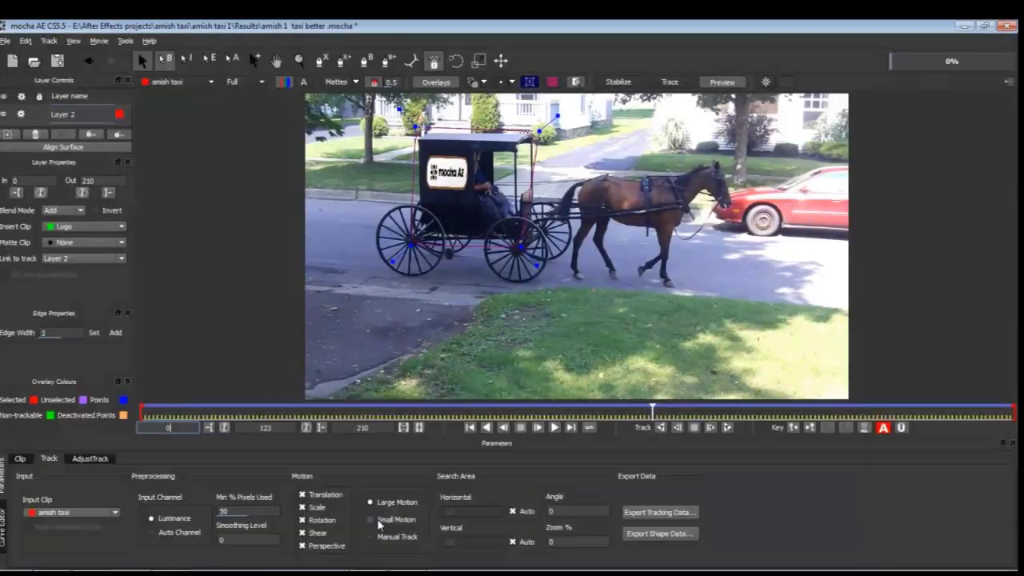
{"action": "left_click", "coordinate": [661, 513]}
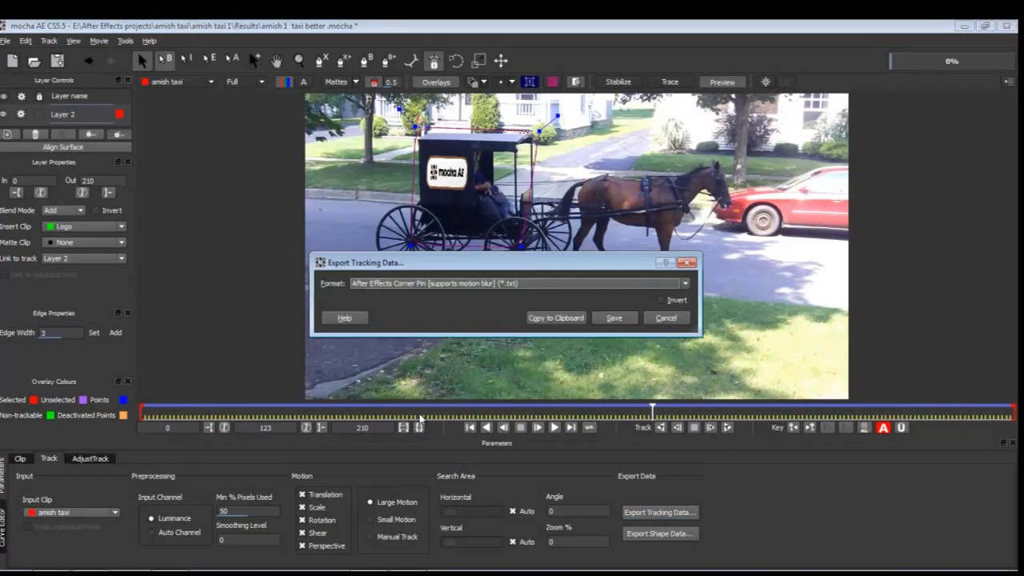
{"action": "left_click", "coordinate": [559, 318]}
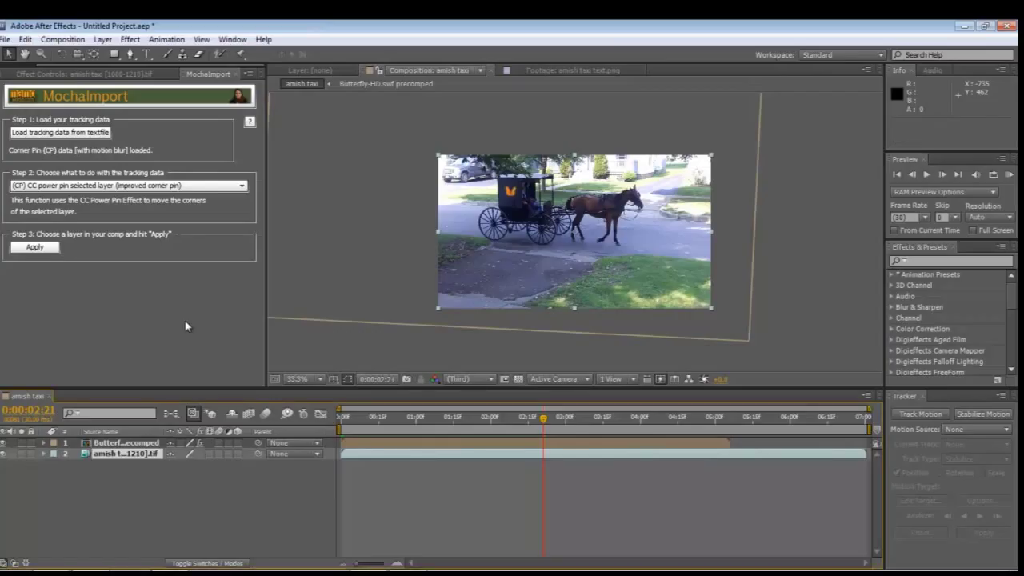
Step: Undo the MochaImport tracking application on the butterfly precomp
{"action": "left_click", "coordinate": [95, 442]}
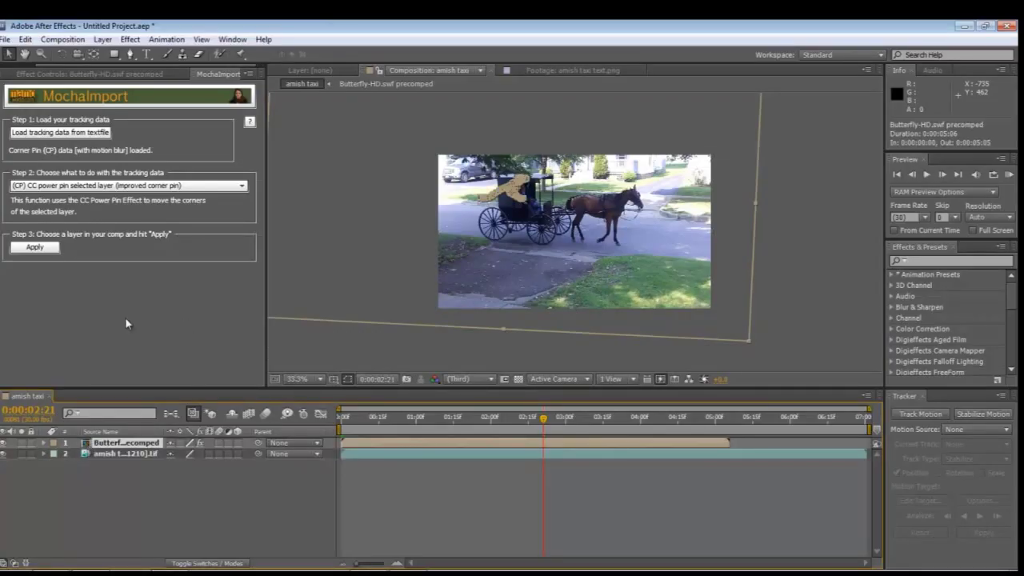
{"action": "left_click", "coordinate": [26, 40]}
{"action": "mouse_move", "coordinate": [50, 82]}
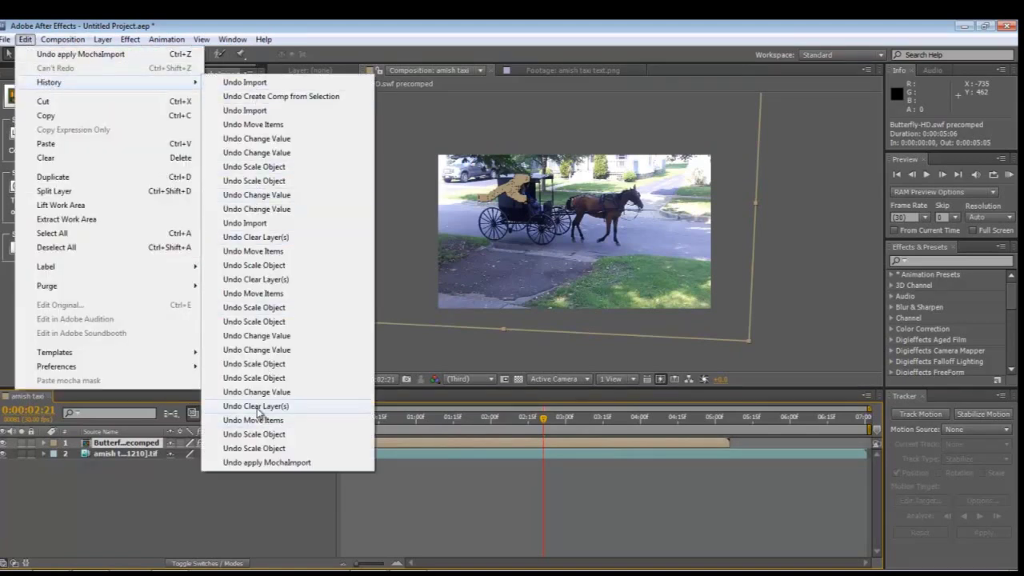
{"action": "left_click", "coordinate": [249, 463]}
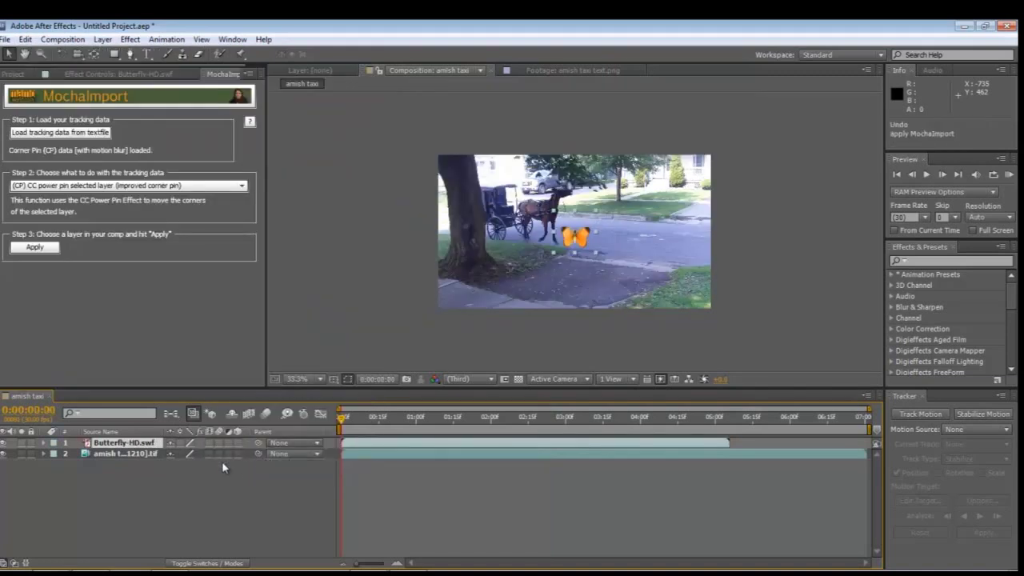
Step: Paste the 1477 corner-pin keyframes onto the Butterfly-HD.swf layer and check a later frame
{"action": "left_click", "coordinate": [88, 445]}
{"action": "left_click", "coordinate": [12, 73]}
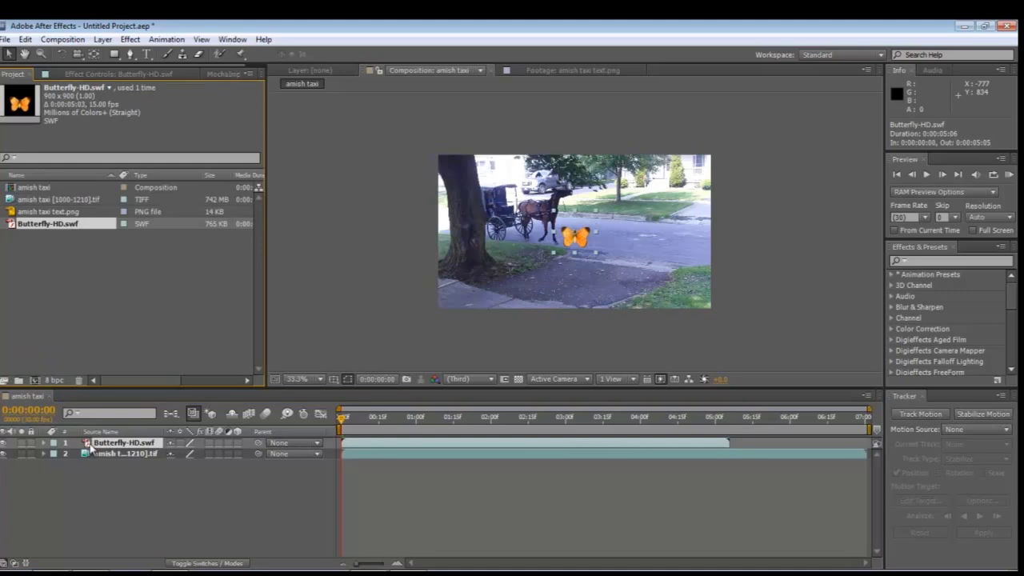
{"action": "left_click", "coordinate": [25, 39]}
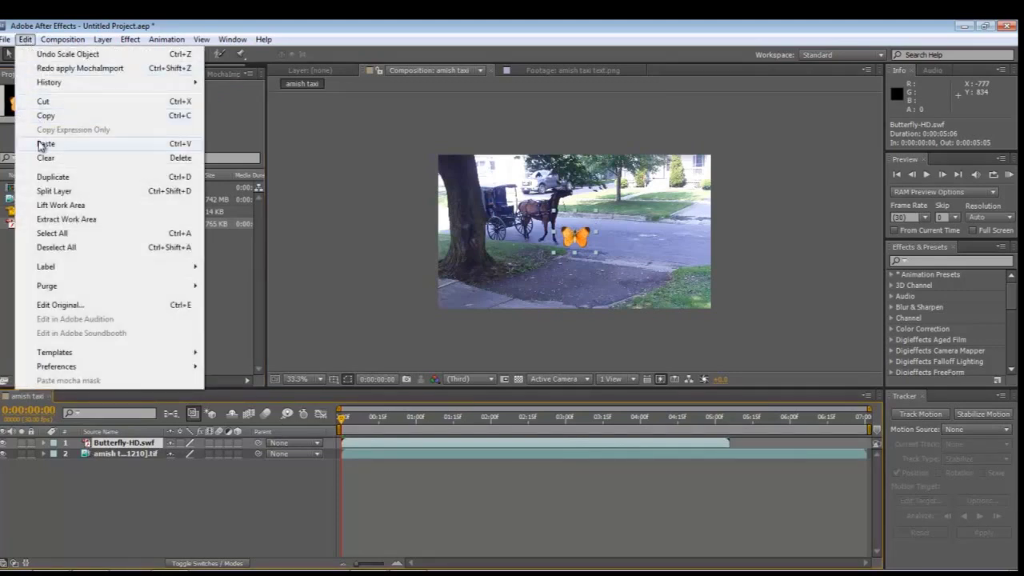
{"action": "left_click", "coordinate": [38, 143]}
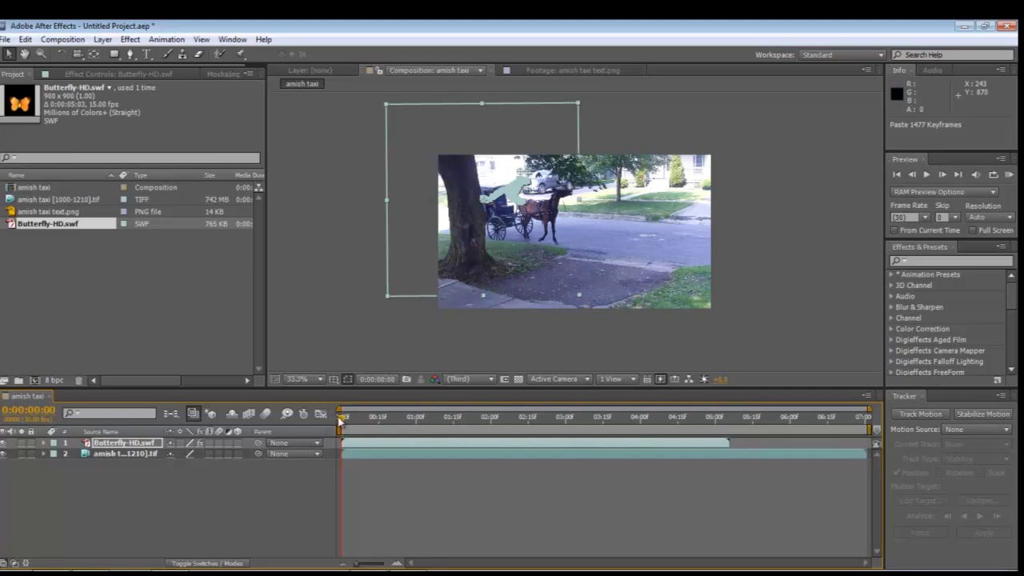
{"action": "left_click_drag", "start_coordinate": [340, 421], "coordinate": [419, 421]}
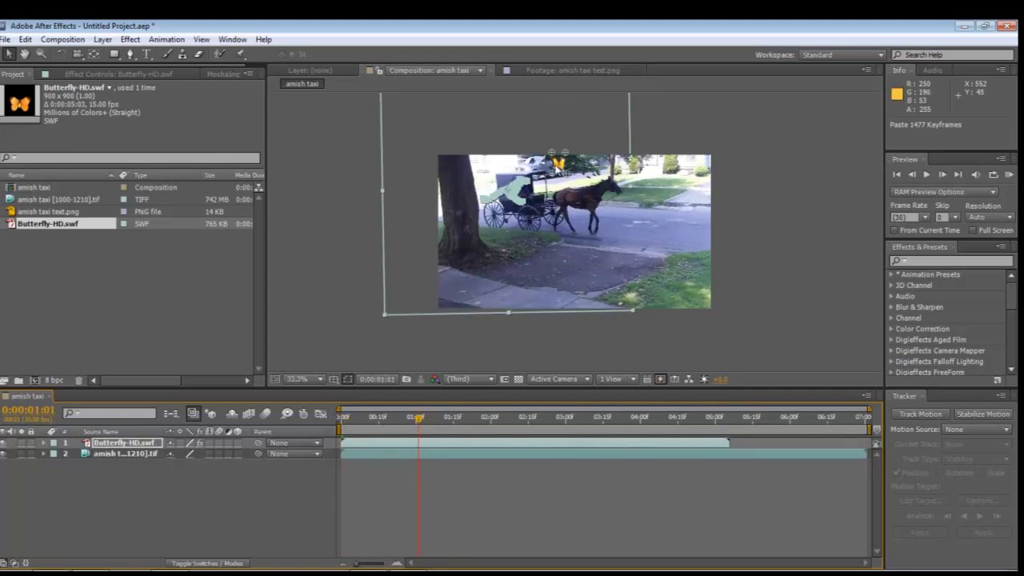
Step: Drag the butterfly layer's Anchor Point values to move it onto the buggy's side
{"action": "left_click", "coordinate": [43, 444]}
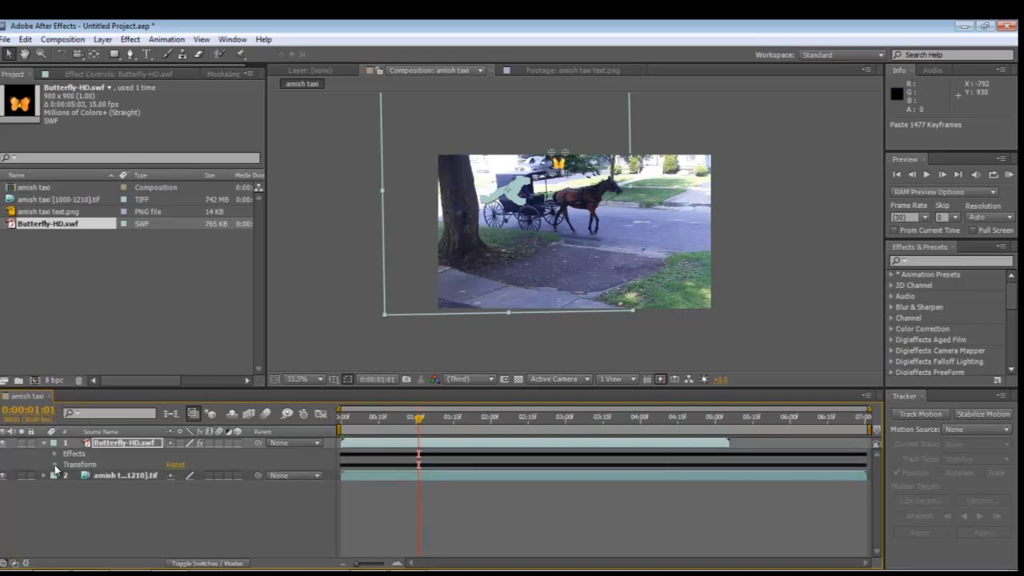
{"action": "left_click", "coordinate": [55, 464]}
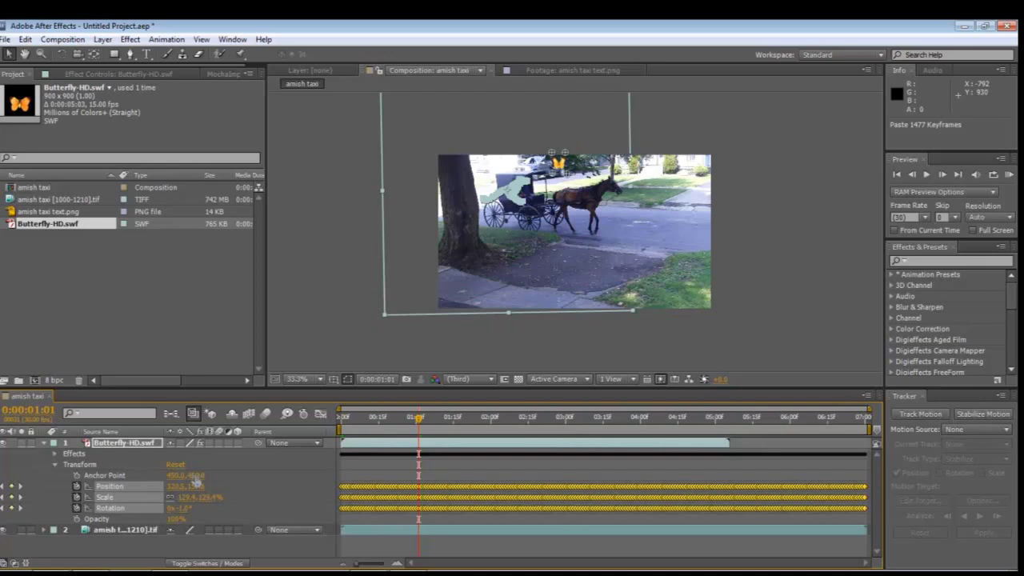
{"action": "mouse_move", "coordinate": [197, 475]}
{"action": "left_mouse_down"}
{"action": "mouse_move", "coordinate": [158, 480]}
{"action": "mouse_move", "coordinate": [292, 482]}
{"action": "left_mouse_up"}
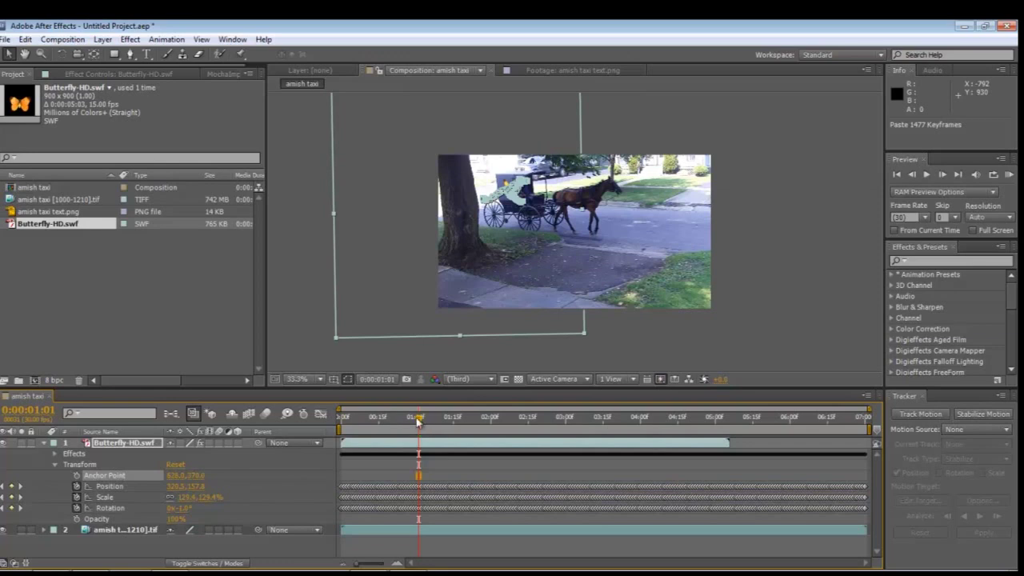
Step: Play and scrub the amish taxi comp to check the butterfly follows the carriage
{"action": "key", "text": "space"}
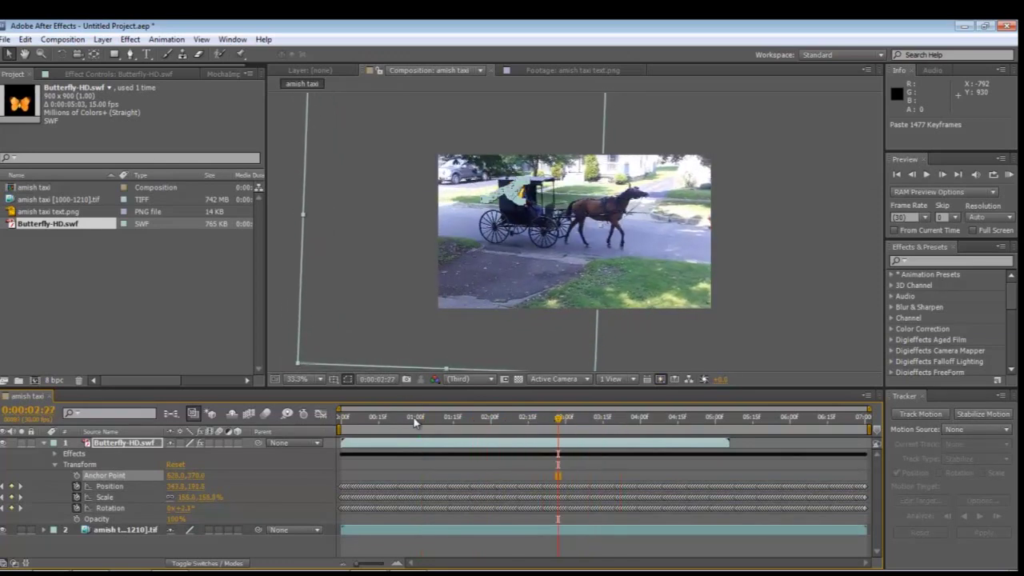
{"action": "left_click", "coordinate": [330, 368]}
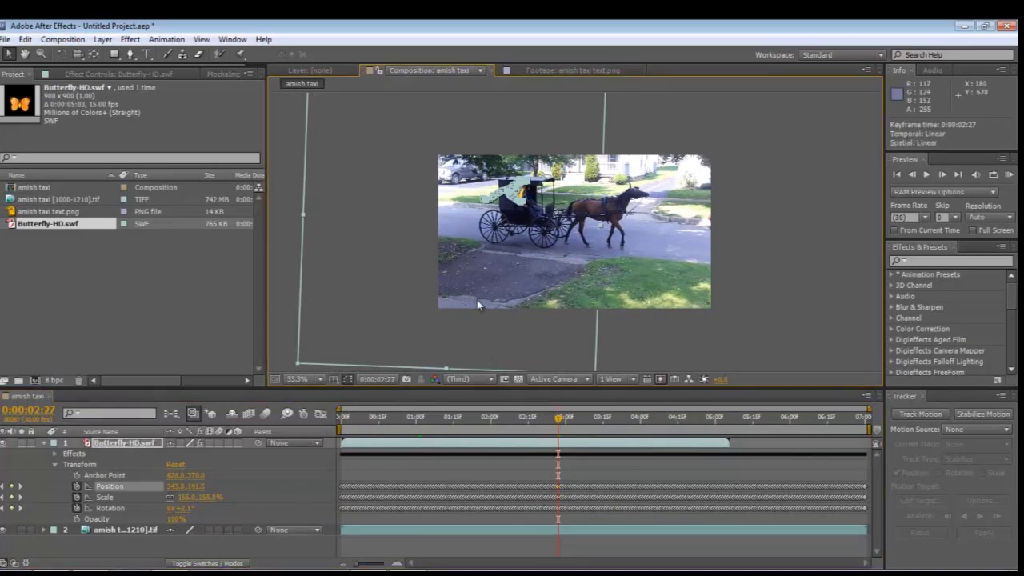
{"action": "double_click", "coordinate": [422, 293]}
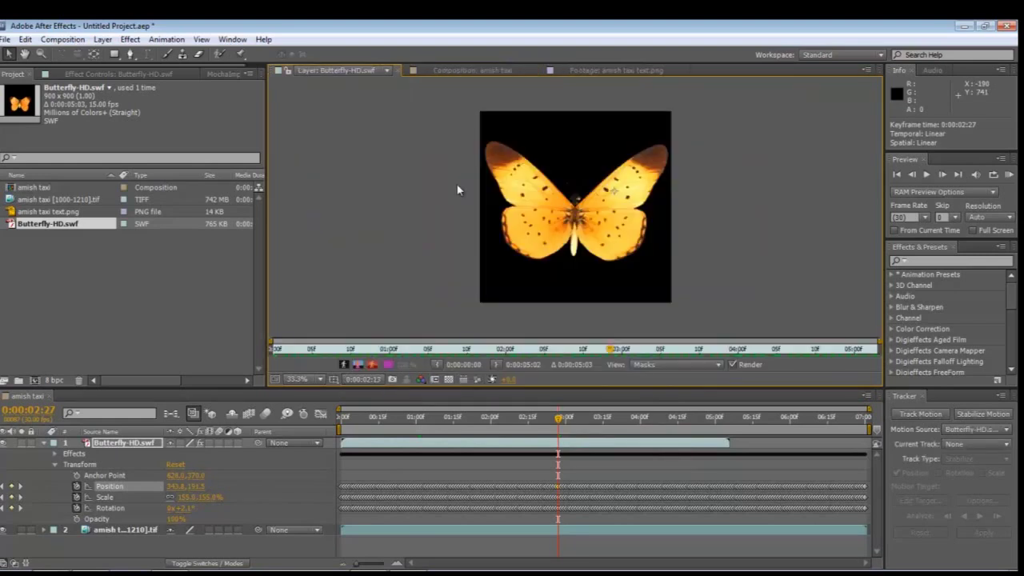
{"action": "left_click", "coordinate": [470, 71]}
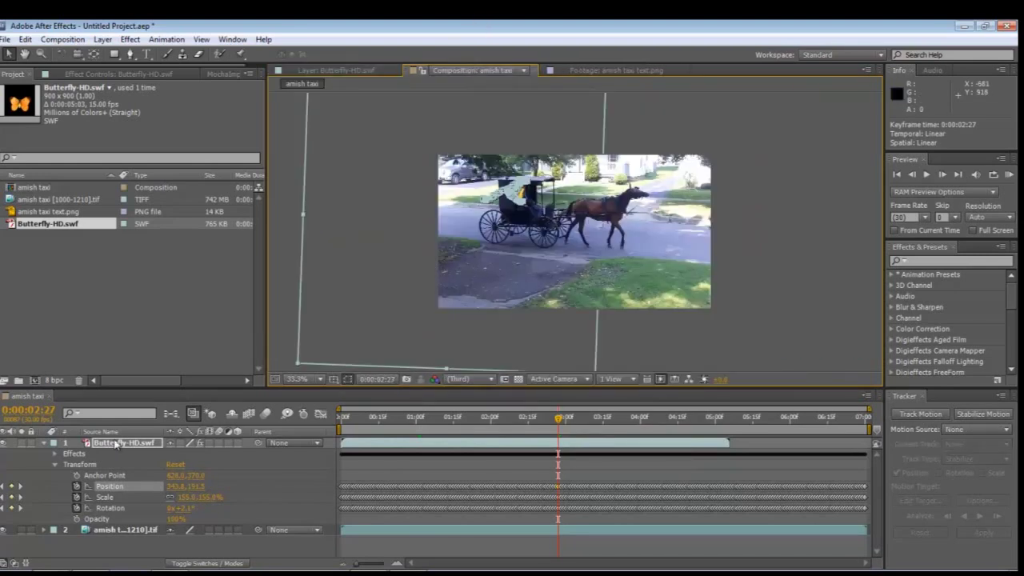
{"action": "key", "text": "F2"}
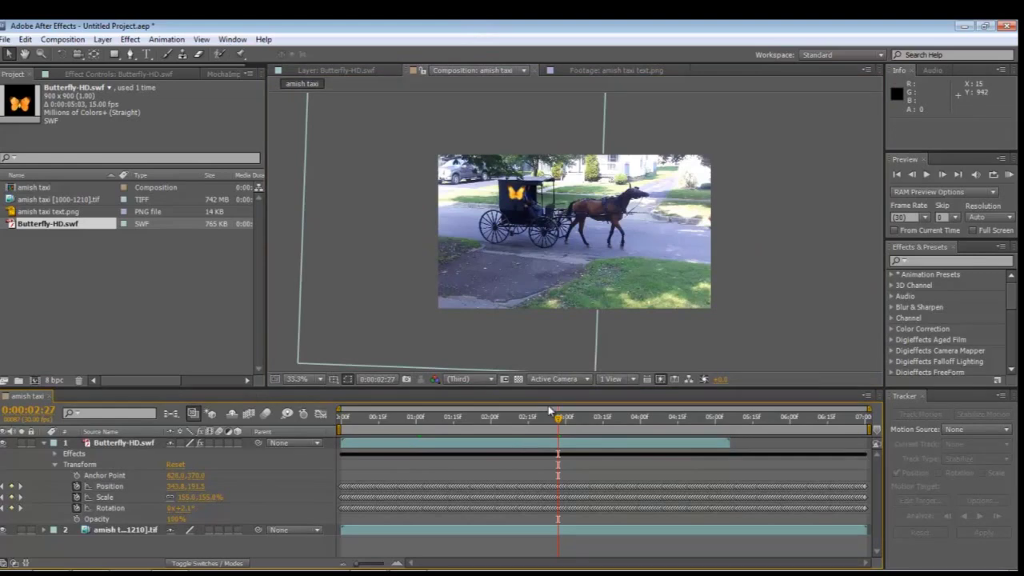
{"action": "mouse_move", "coordinate": [559, 421]}
{"action": "left_mouse_down"}
{"action": "mouse_move", "coordinate": [644, 428]}
{"action": "mouse_move", "coordinate": [578, 421]}
{"action": "left_mouse_up"}
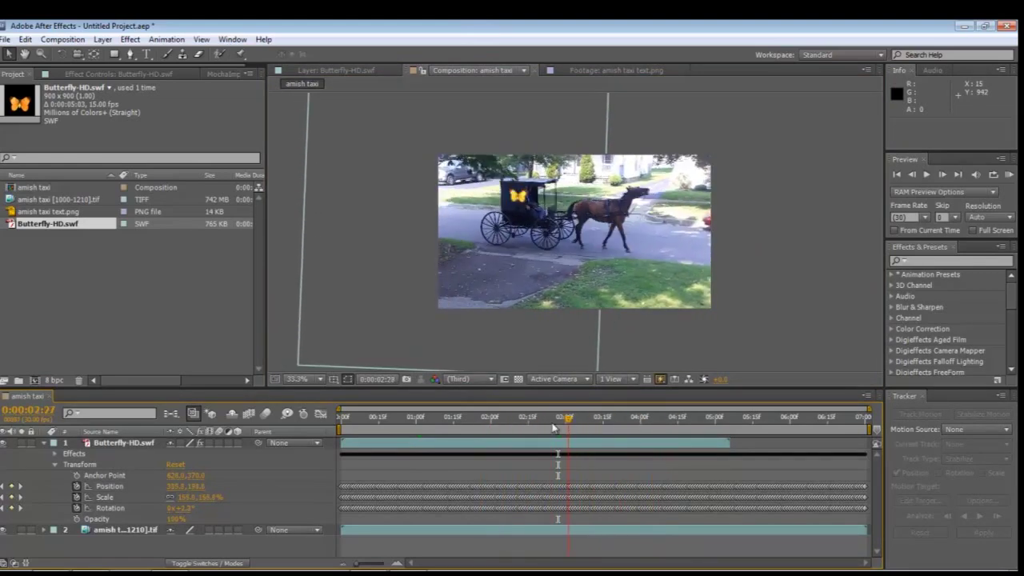
Step: Look through the MochaImport, Effect Controls and Project panels
{"action": "left_click", "coordinate": [228, 75]}
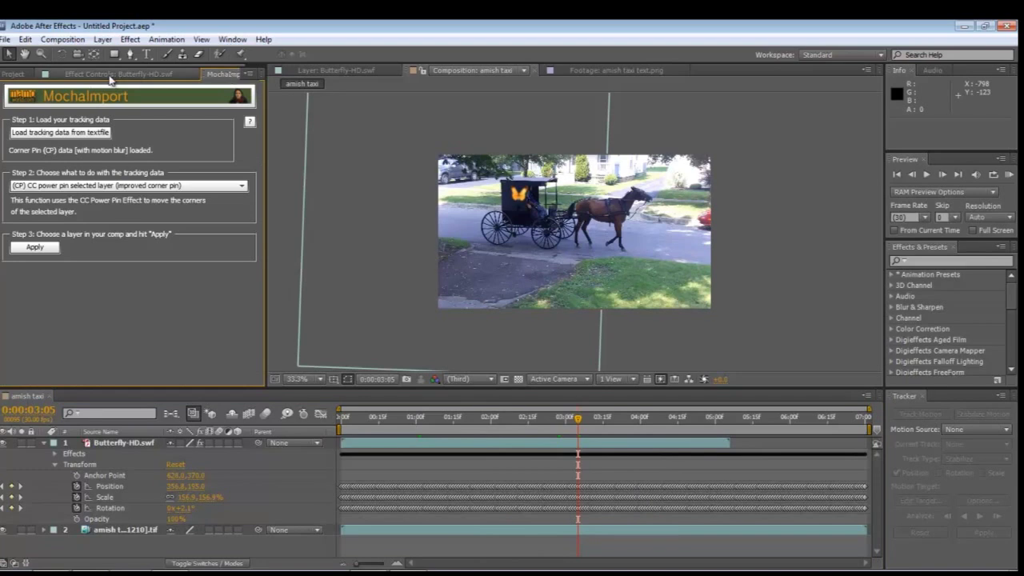
{"action": "left_click", "coordinate": [116, 75]}
{"action": "left_click", "coordinate": [13, 74]}
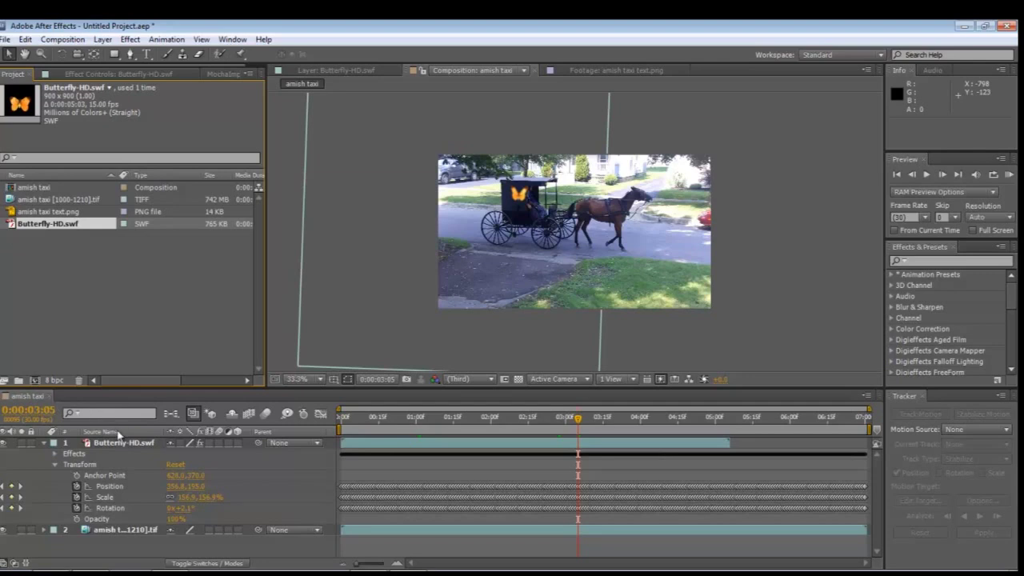
Step: Undo Paste Keyframes via Edit > History and collapse the butterfly layer's properties
{"action": "left_click", "coordinate": [25, 39]}
{"action": "mouse_move", "coordinate": [49, 82]}
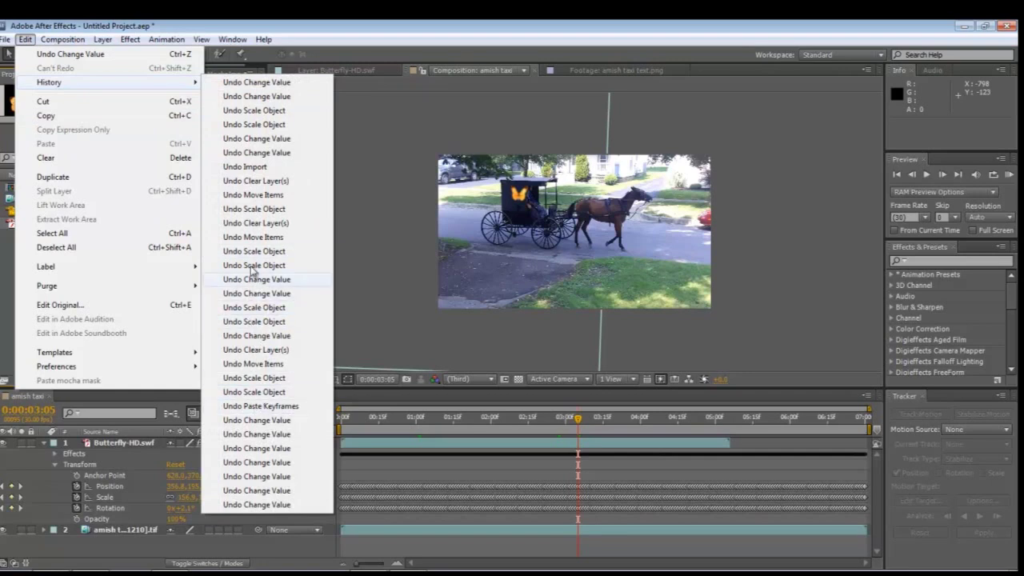
{"action": "left_click", "coordinate": [260, 405]}
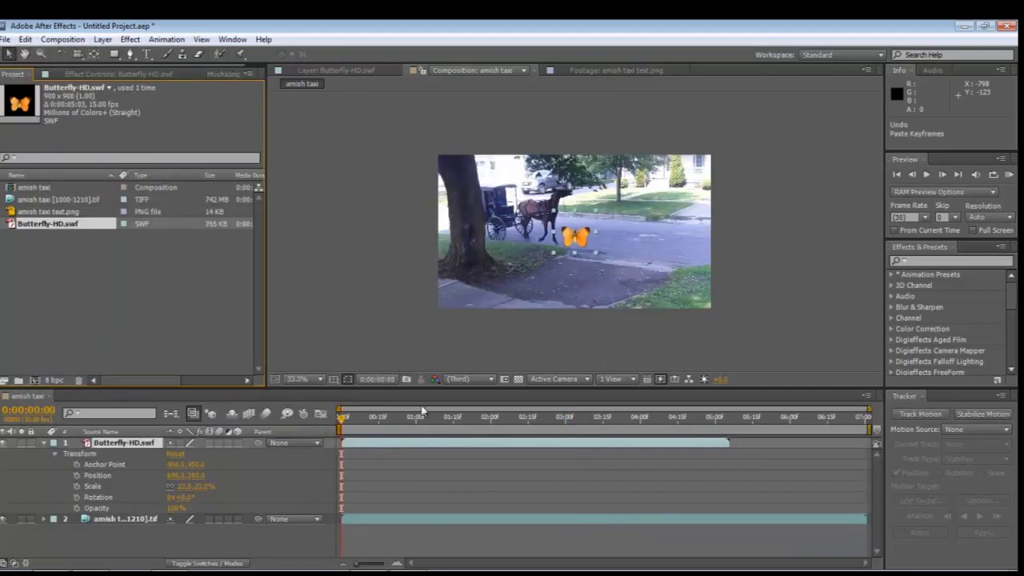
{"action": "left_click", "coordinate": [343, 422]}
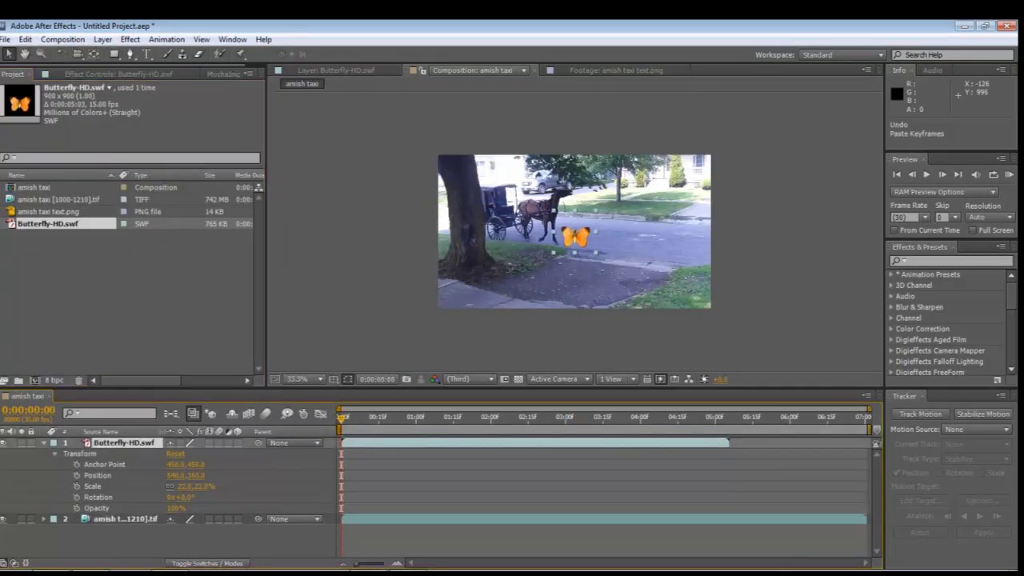
{"action": "left_click", "coordinate": [44, 443]}
Step: Load Good track.txt into MochaImport, starting at the beginning, and apply the corner pin to the butterfly
{"action": "left_click", "coordinate": [213, 72]}
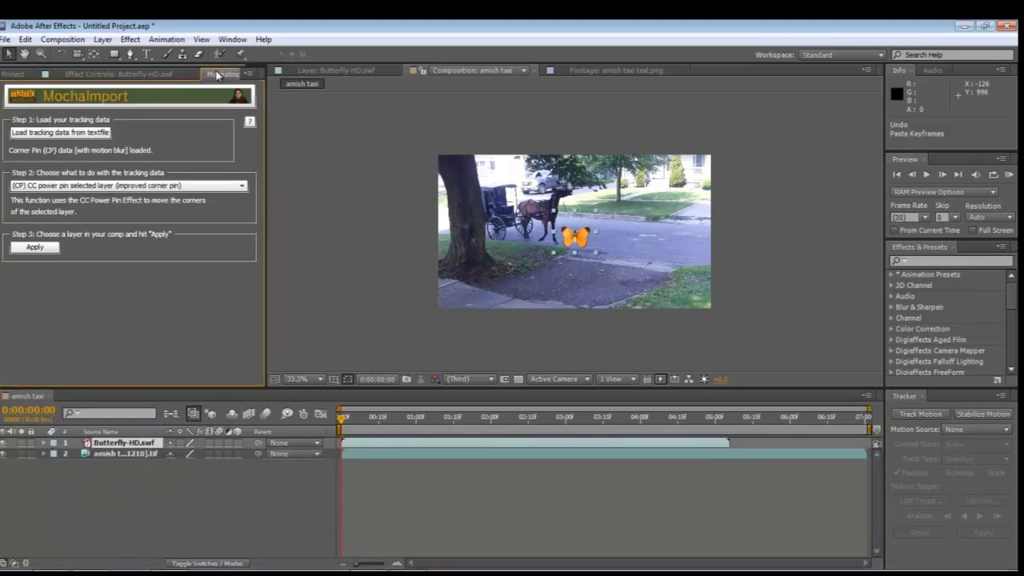
{"action": "left_click", "coordinate": [68, 135]}
{"action": "scroll", "coordinate": [436, 274], "scroll_direction": "down", "scroll_amount": 2}
{"action": "left_click", "coordinate": [293, 284]}
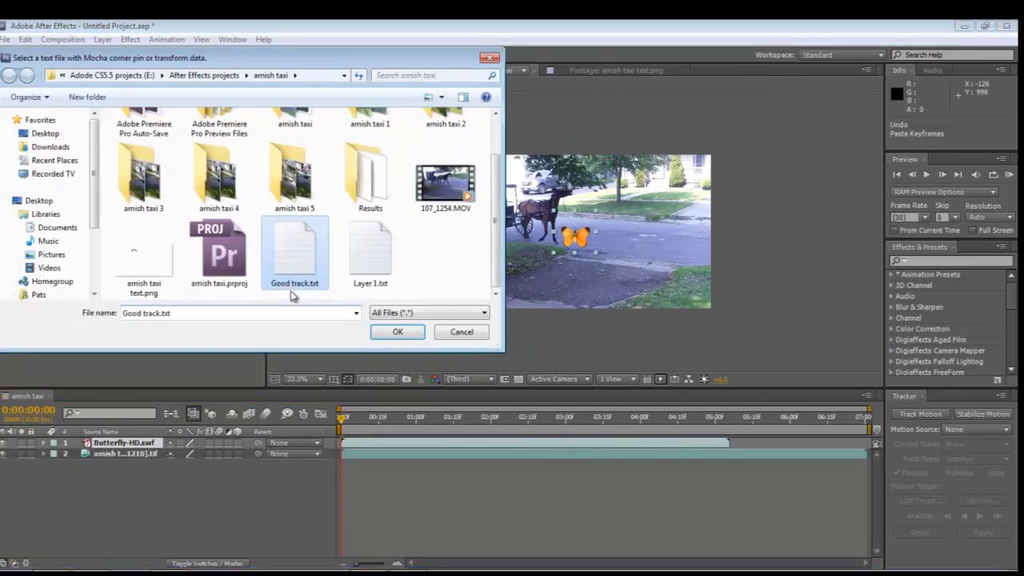
{"action": "left_click", "coordinate": [395, 333]}
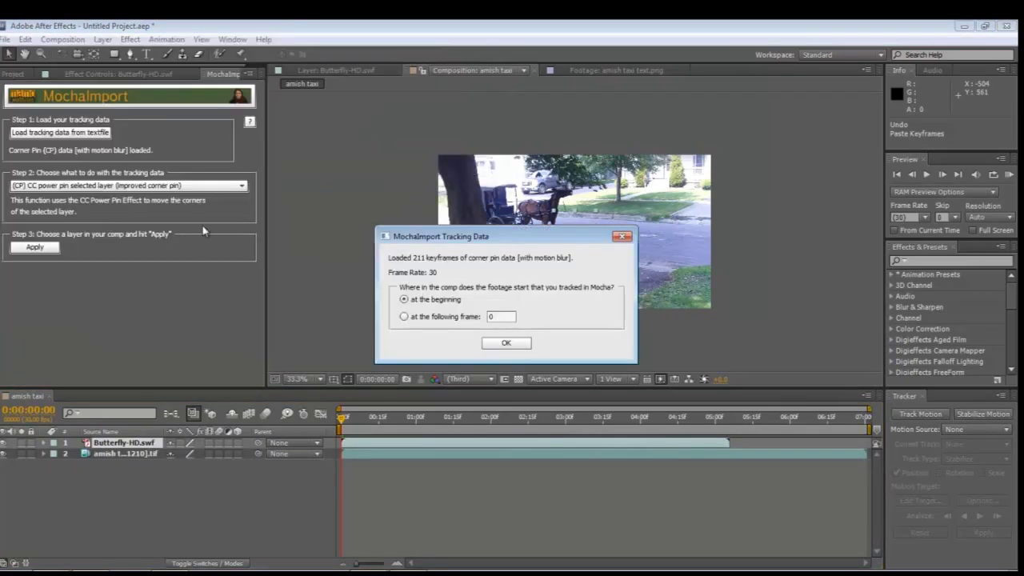
{"action": "left_click", "coordinate": [512, 345]}
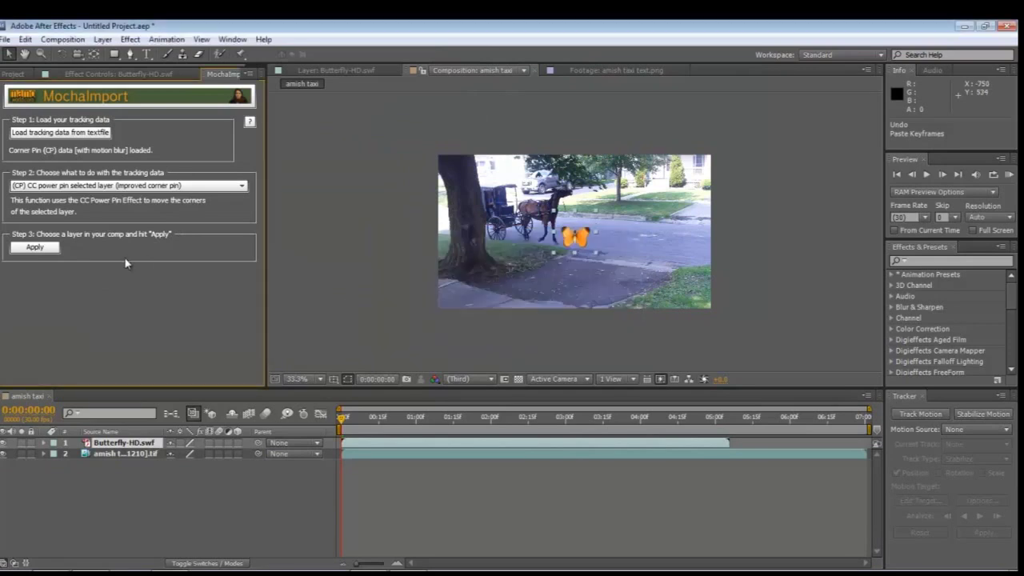
{"action": "left_click", "coordinate": [36, 247]}
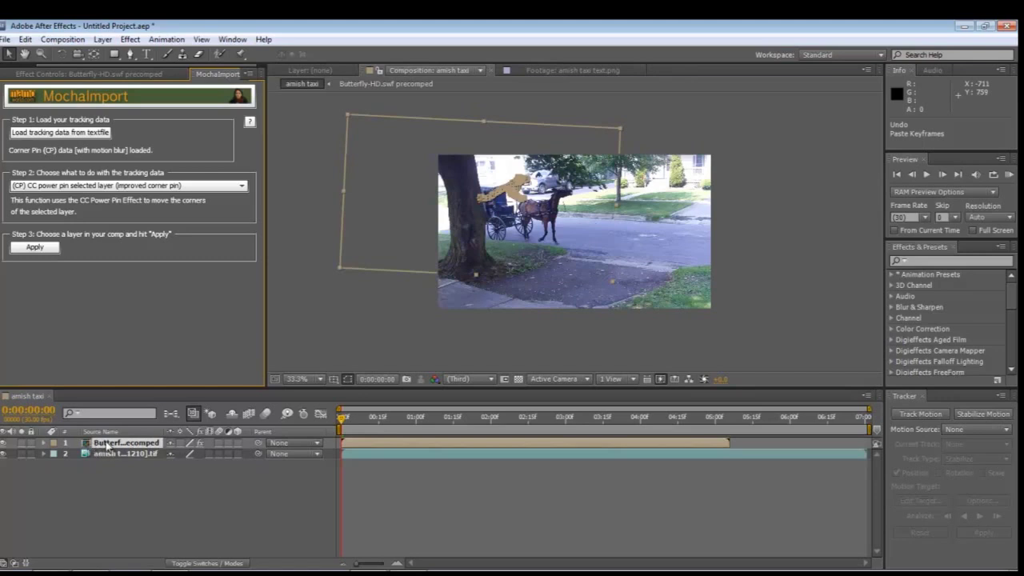
Step: Show the Project items, deselect the butterfly precomp, and scrub forward to preview the tracking
{"action": "scroll", "coordinate": [5, 76], "scroll_direction": "up", "scroll_amount": 3}
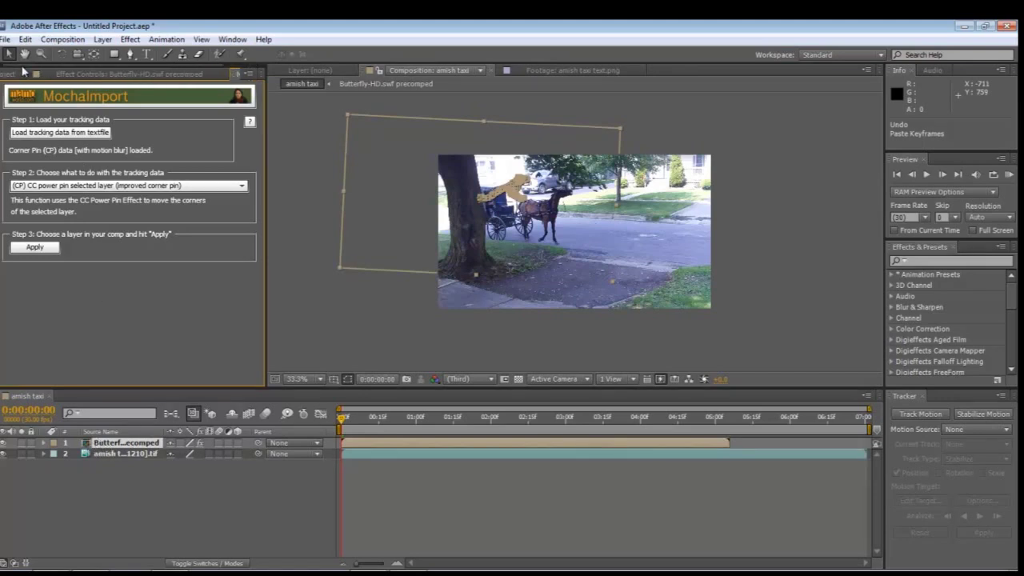
{"action": "left_click", "coordinate": [6, 75]}
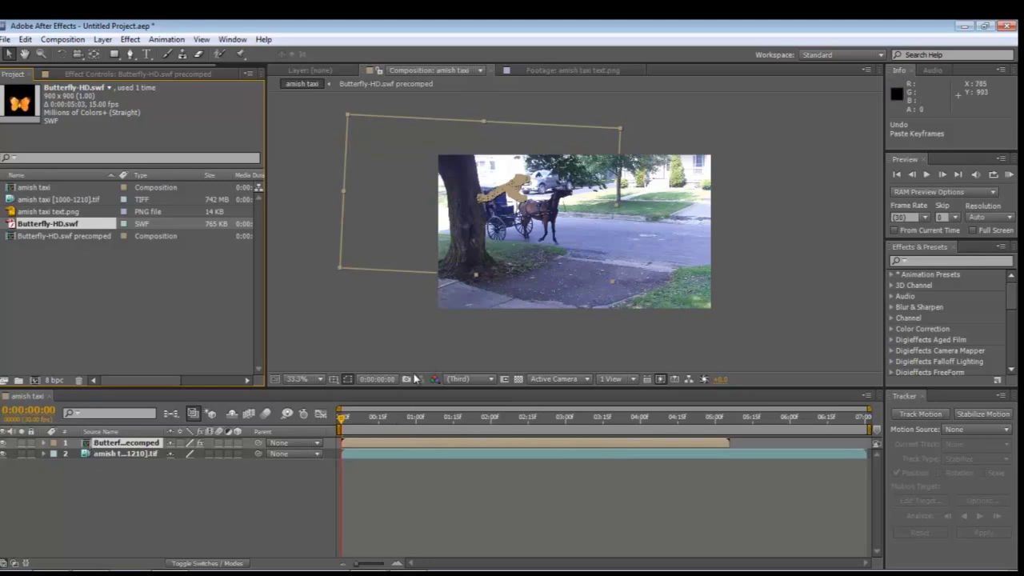
{"action": "left_click", "coordinate": [434, 306]}
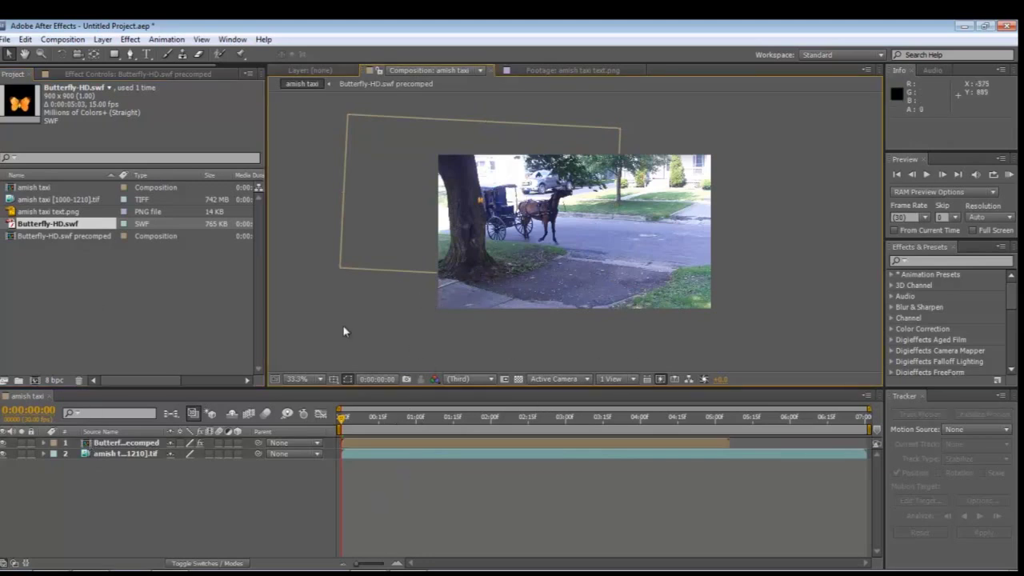
{"action": "mouse_move", "coordinate": [344, 424]}
{"action": "left_mouse_down"}
{"action": "mouse_move", "coordinate": [663, 424]}
{"action": "mouse_move", "coordinate": [400, 436]}
{"action": "mouse_move", "coordinate": [590, 438]}
{"action": "mouse_move", "coordinate": [422, 442]}
{"action": "left_mouse_up"}
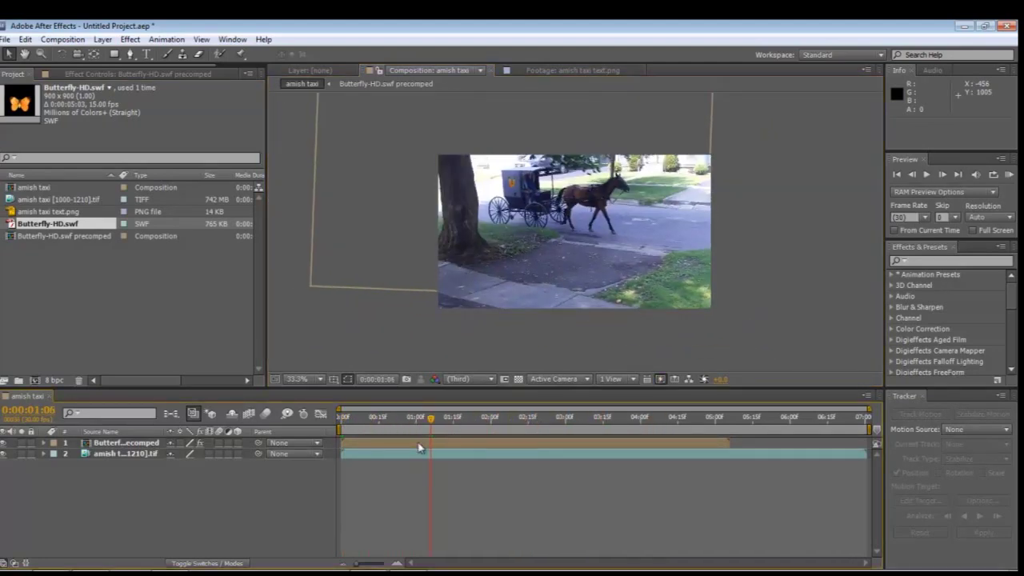